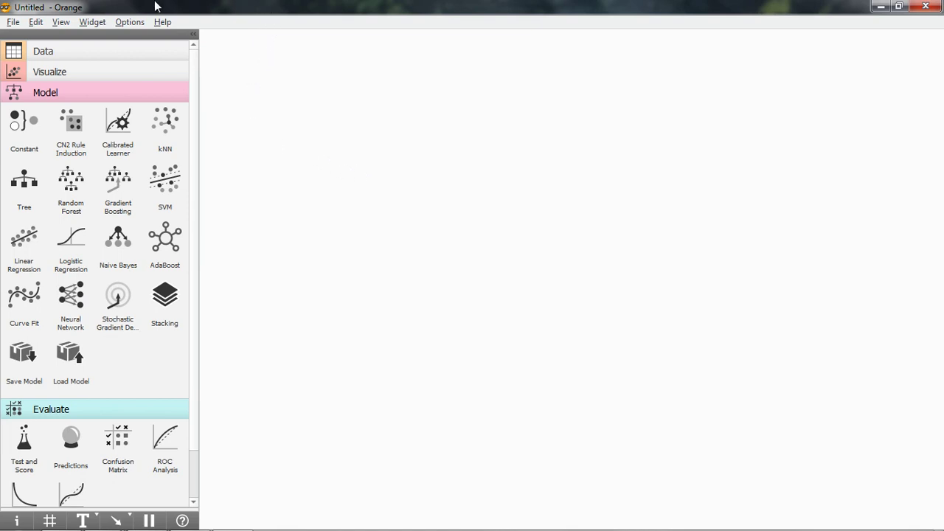
# Review the available color themes in the style preferences and close the preferences.
pyautogui.click(129, 22)
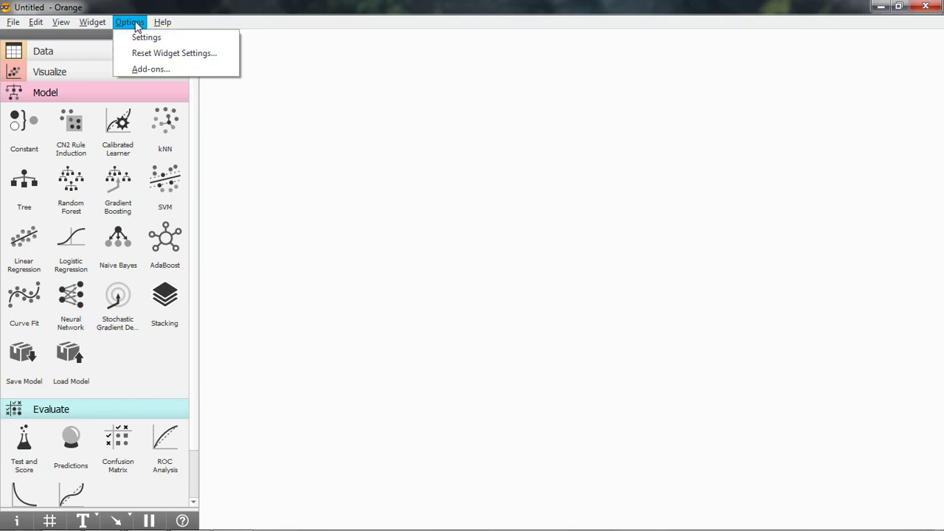
pyautogui.click(141, 37)
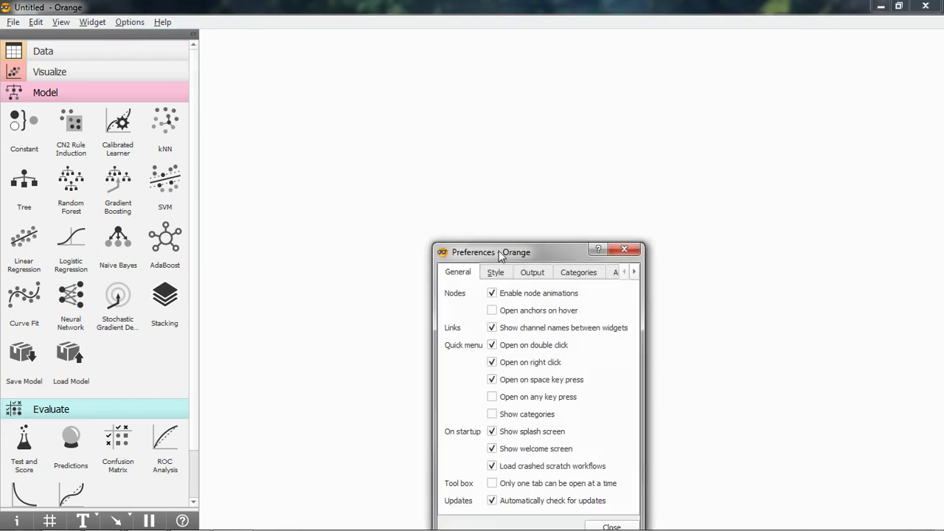
pyautogui.moveTo(499, 255); pyautogui.dragTo(485, 148)
pyautogui.click(480, 167)
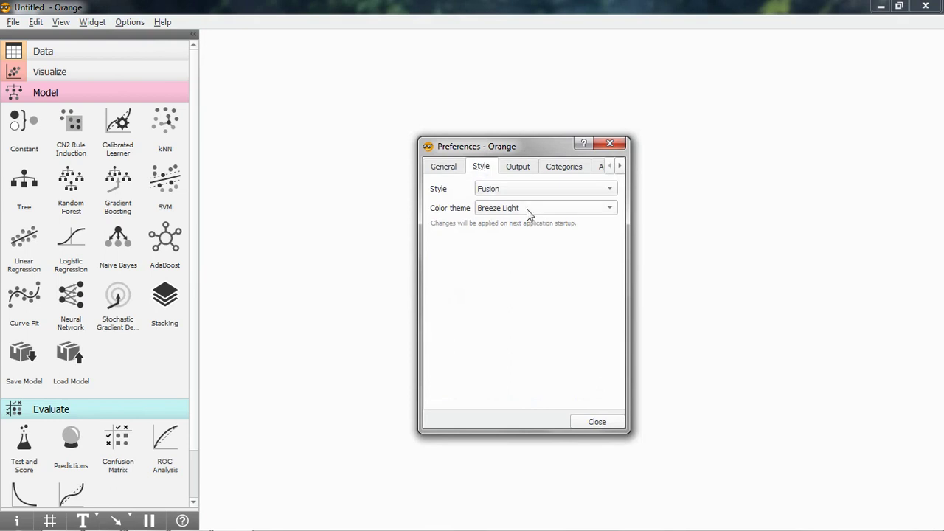
pyautogui.click(552, 210)
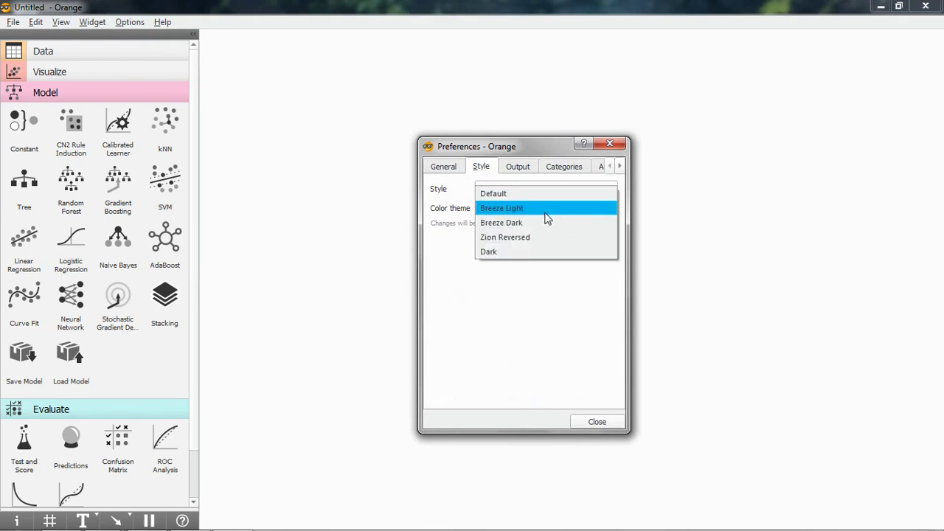
pyautogui.click(712, 214)
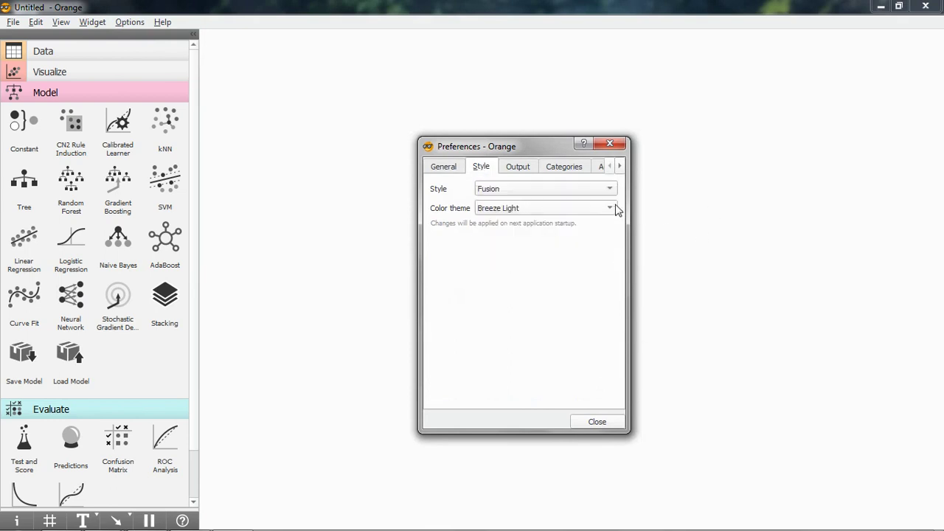
pyautogui.click(619, 144)
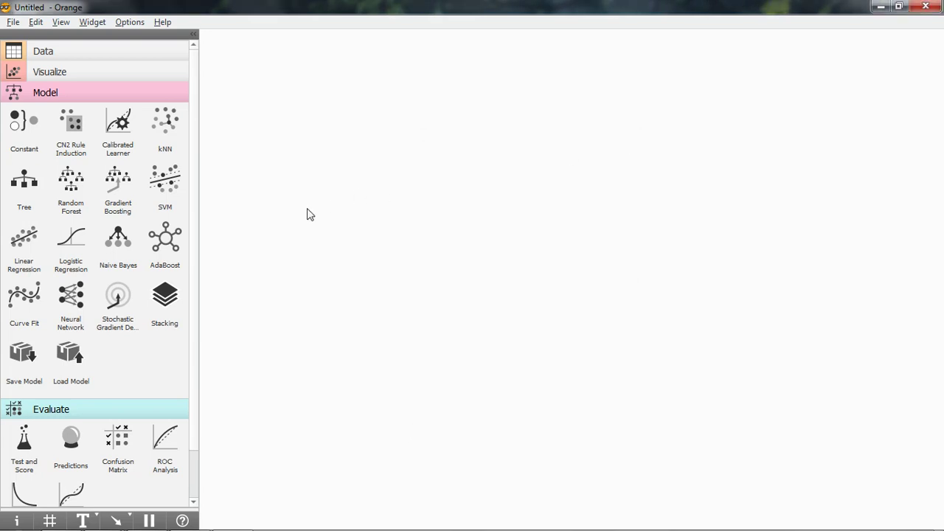
# Place a CSV File Import widget on the empty canvas, delete the extra copy, and reposition the remaining one.
pyautogui.click(57, 95)
pyautogui.click(54, 114)
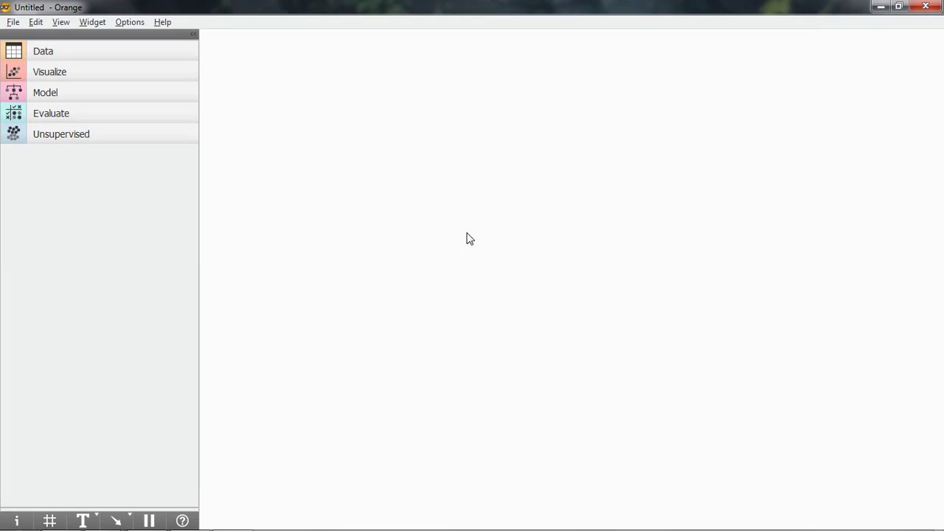
pyautogui.click(115, 58)
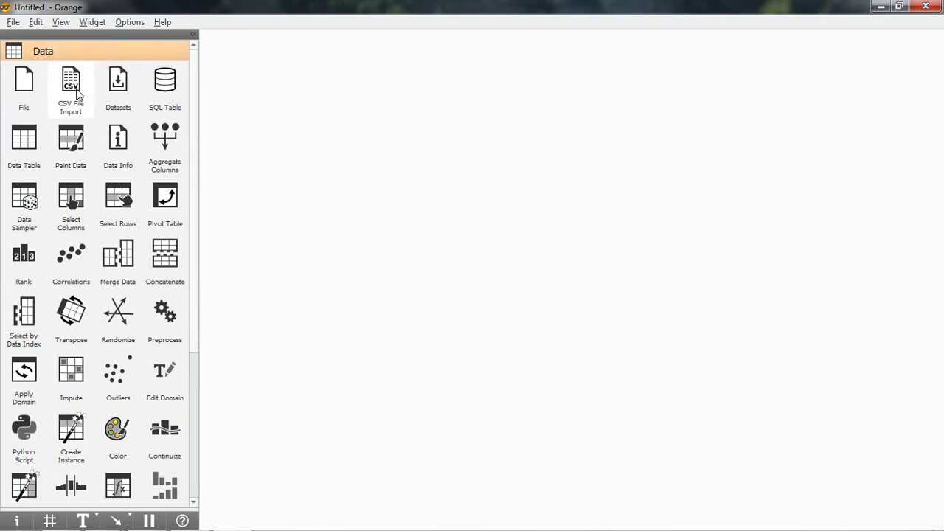
pyautogui.click(77, 92)
pyautogui.moveTo(74, 87); pyautogui.dragTo(298, 134)
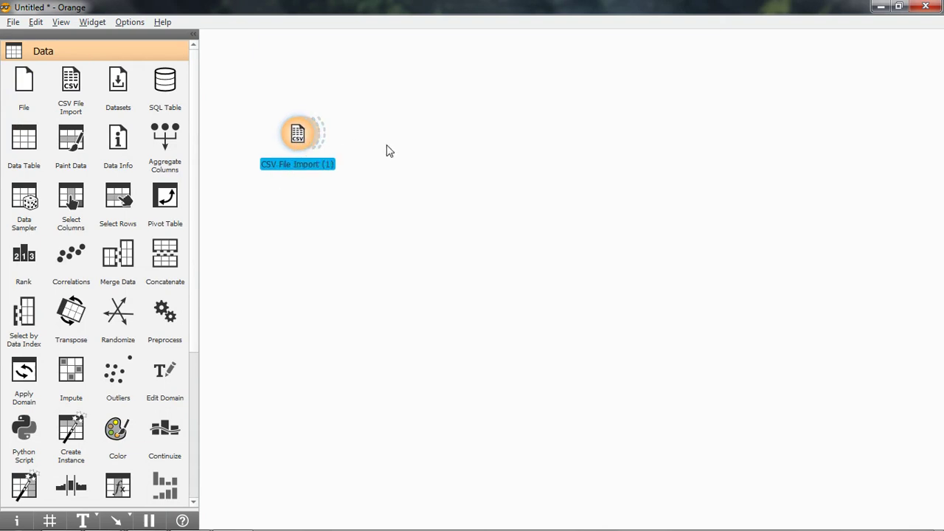
pyautogui.press('Delete')
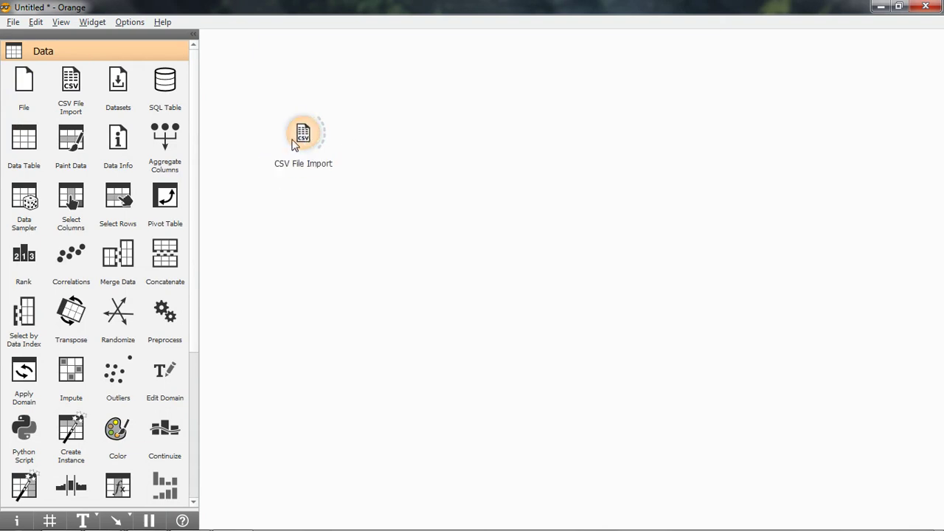
pyautogui.moveTo(294, 144); pyautogui.dragTo(274, 229)
pyautogui.click(373, 193)
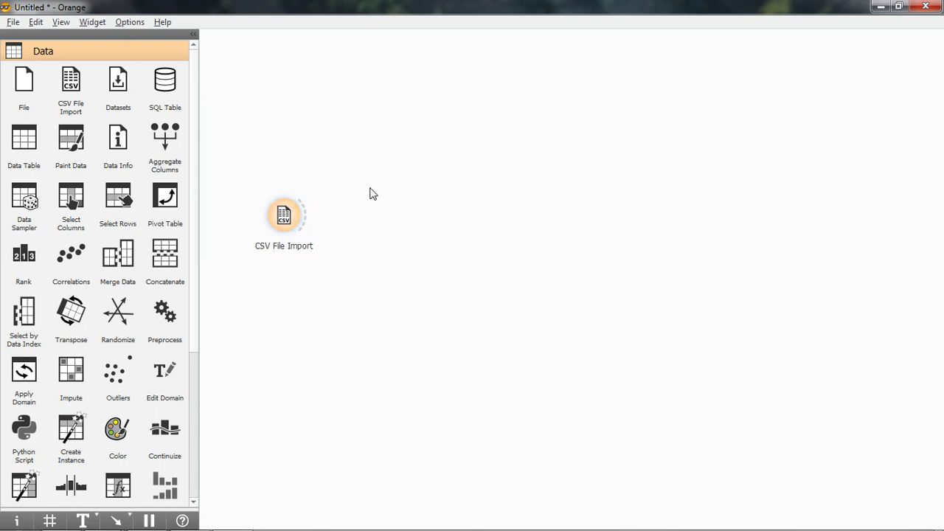
# Open the CSV File Import widget and choose creditapproval.csv from the python folder as its data file.
pyautogui.click(292, 216)
pyautogui.rightClick(291, 216)
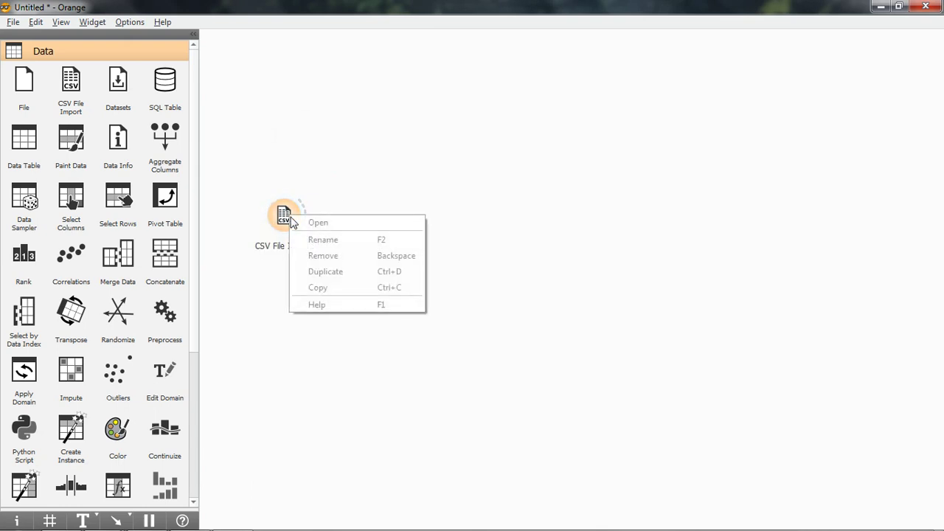
pyautogui.click(346, 184)
pyautogui.click(289, 224)
pyautogui.rightClick(288, 220)
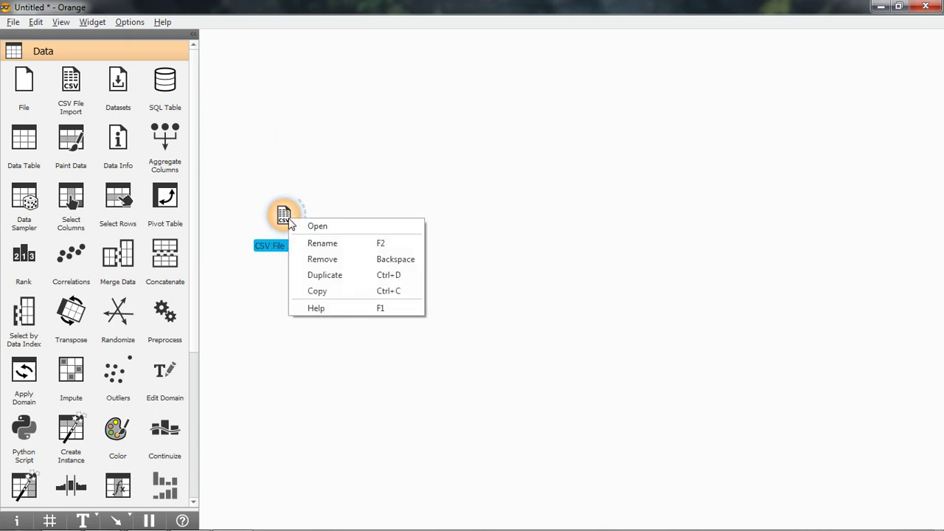
pyautogui.click(297, 223)
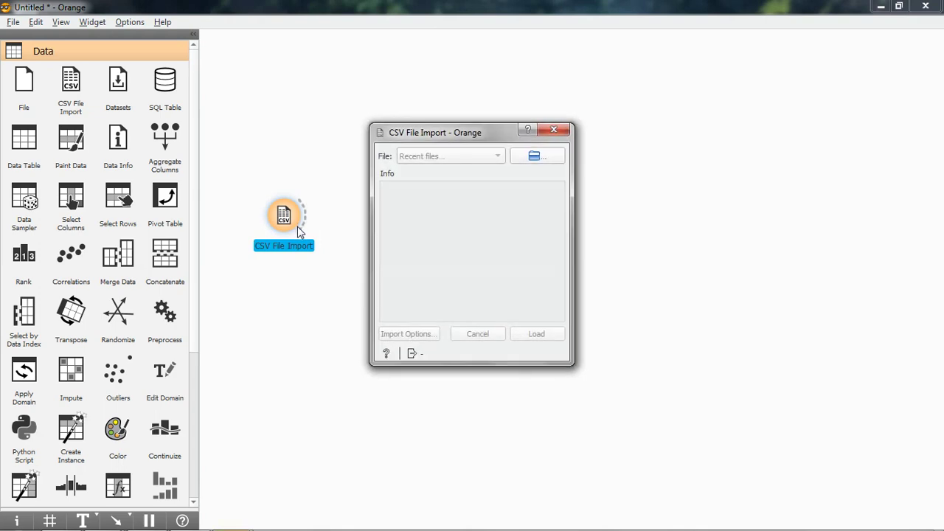
pyautogui.click(546, 157)
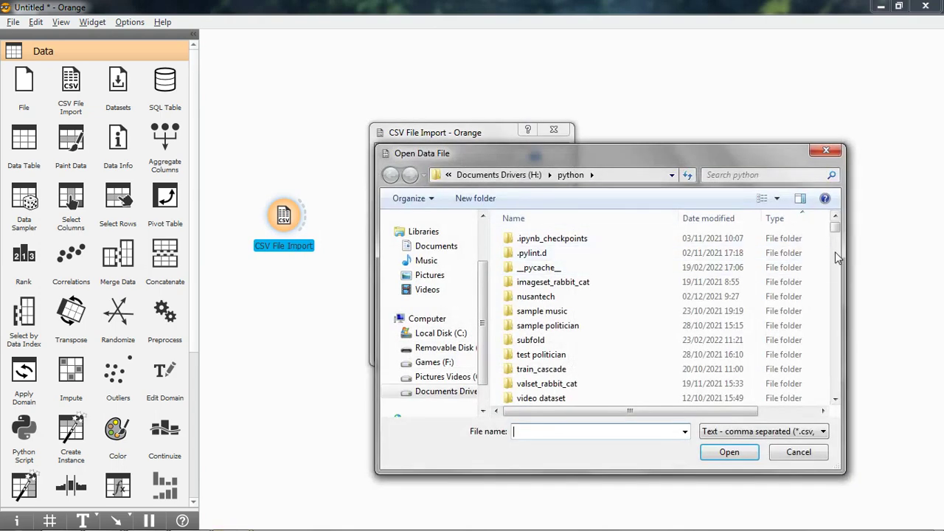
pyautogui.scroll(-10, 837, 256)
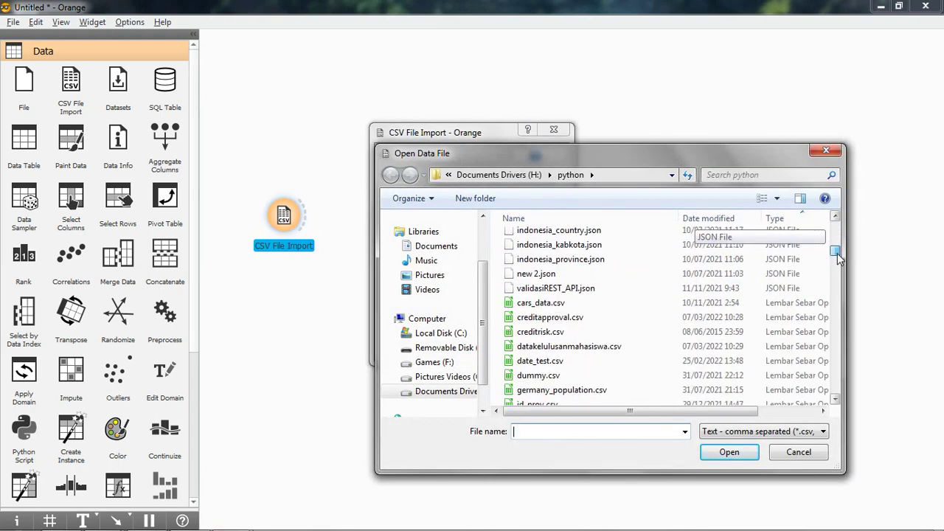
pyautogui.click(550, 317)
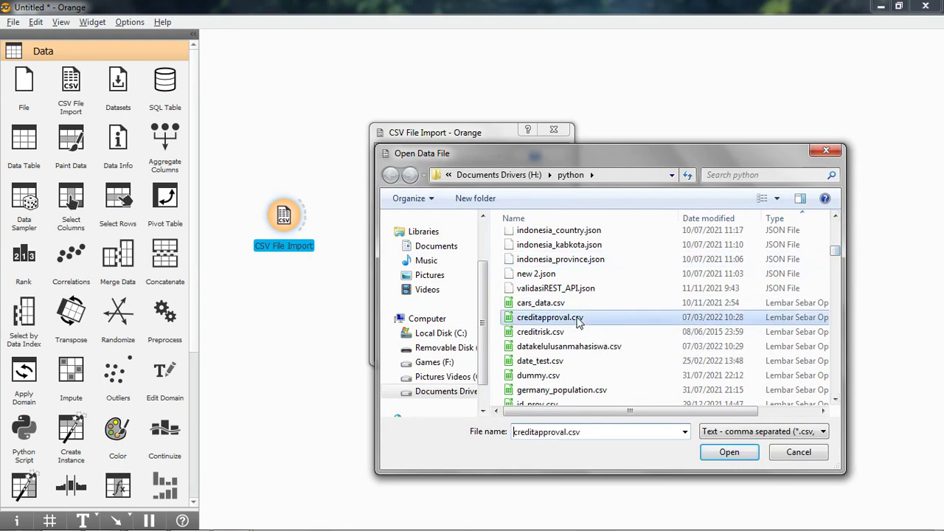
pyautogui.click(726, 452)
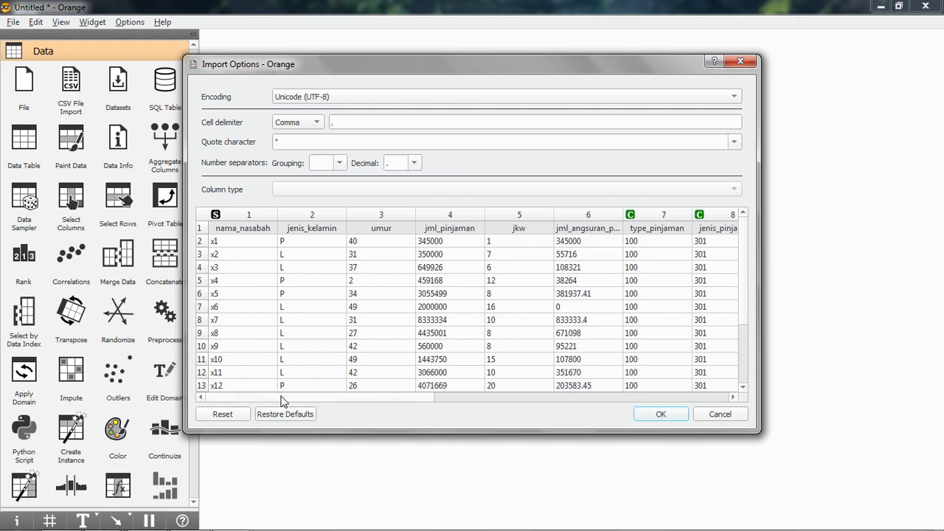
# Check the column preview through status kredit, accept the import options, and close the CSV File Import window.
pyautogui.moveTo(281, 396); pyautogui.dragTo(563, 403)
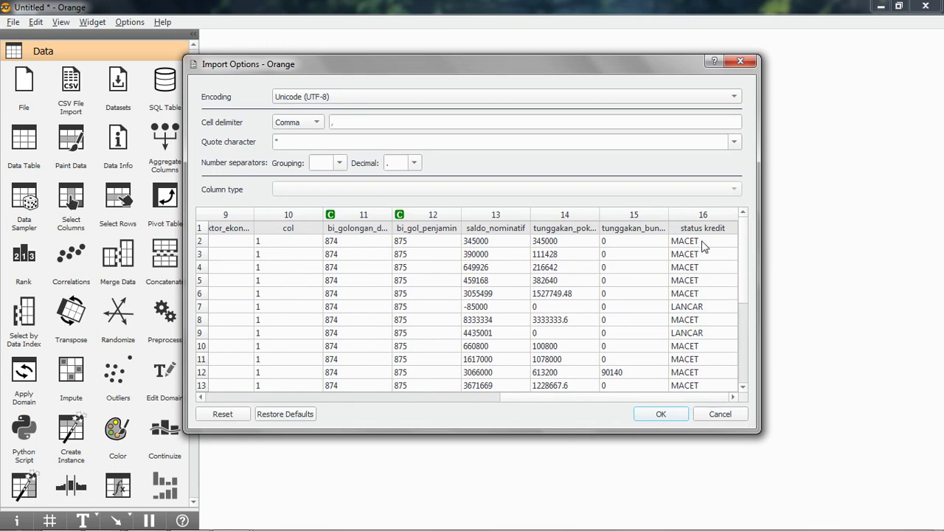
pyautogui.click(663, 416)
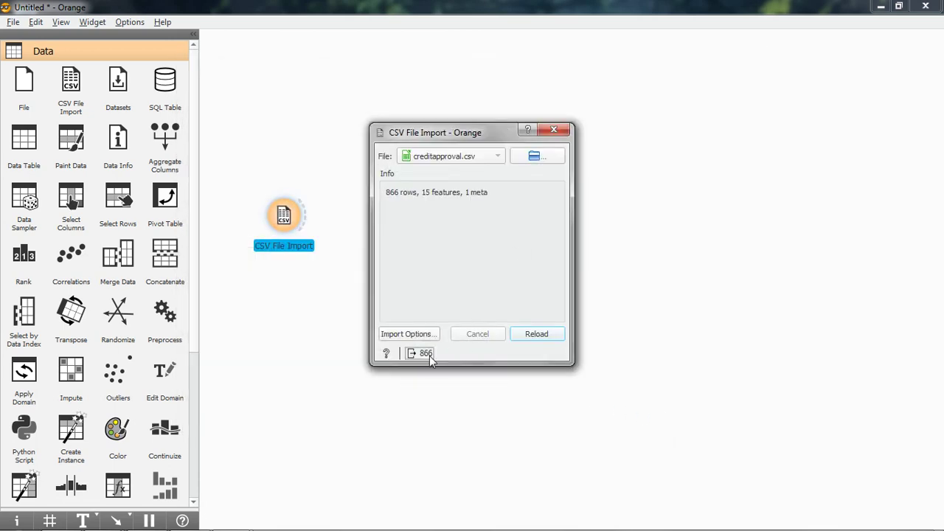
pyautogui.click(554, 131)
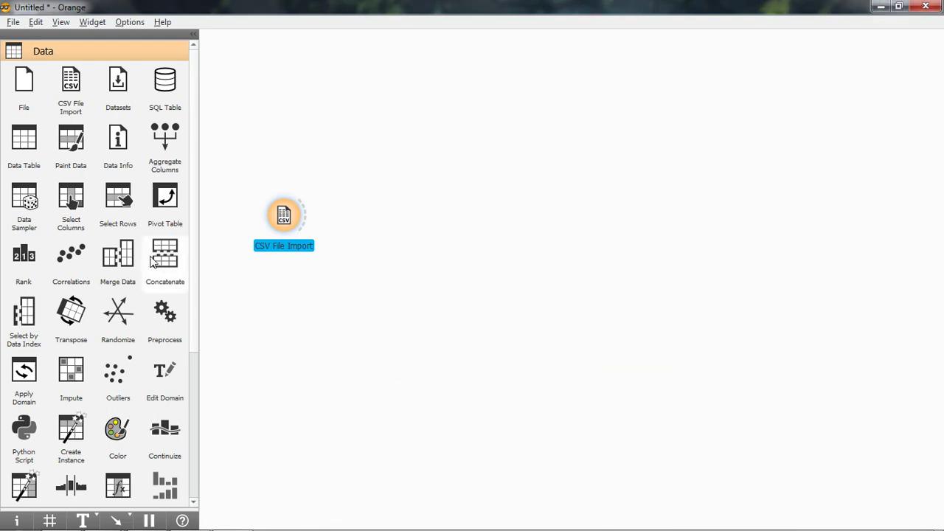
# Add a Select Columns widget connected to CSV File Import and set status kredit as its target variable.
pyautogui.moveTo(71, 205); pyautogui.dragTo(391, 220)
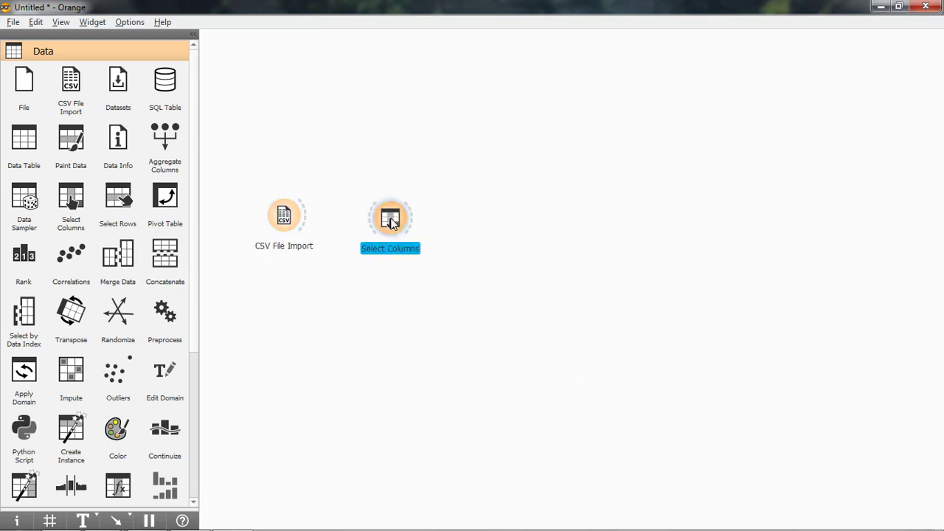
pyautogui.moveTo(308, 224); pyautogui.dragTo(377, 224)
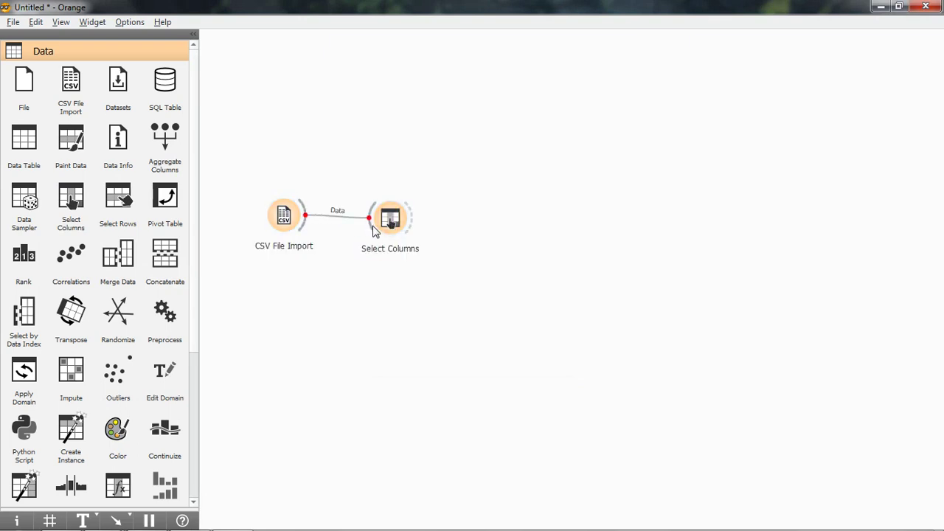
pyautogui.rightClick(390, 214)
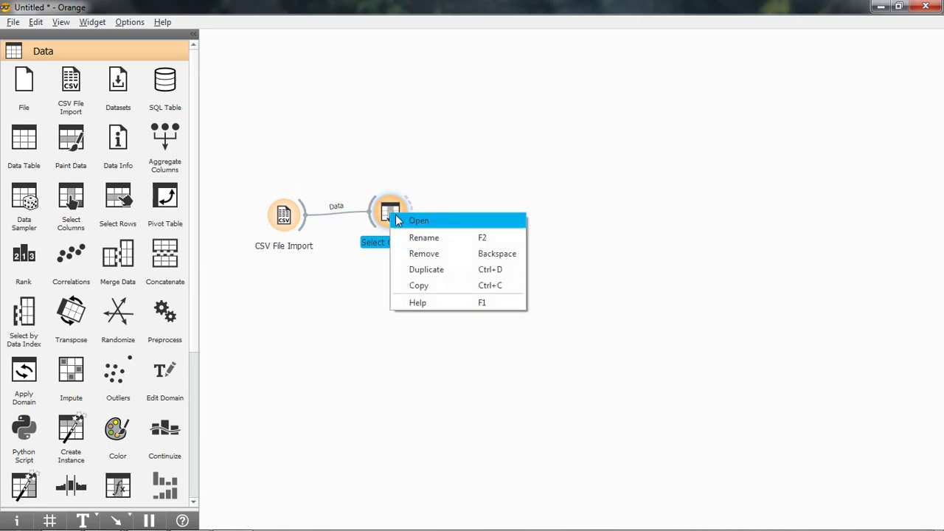
pyautogui.click(402, 219)
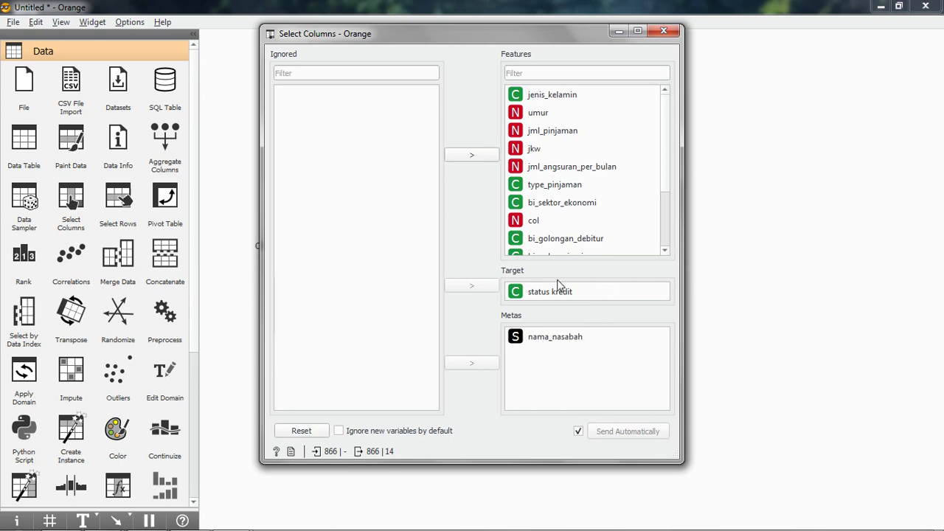
pyautogui.click(663, 30)
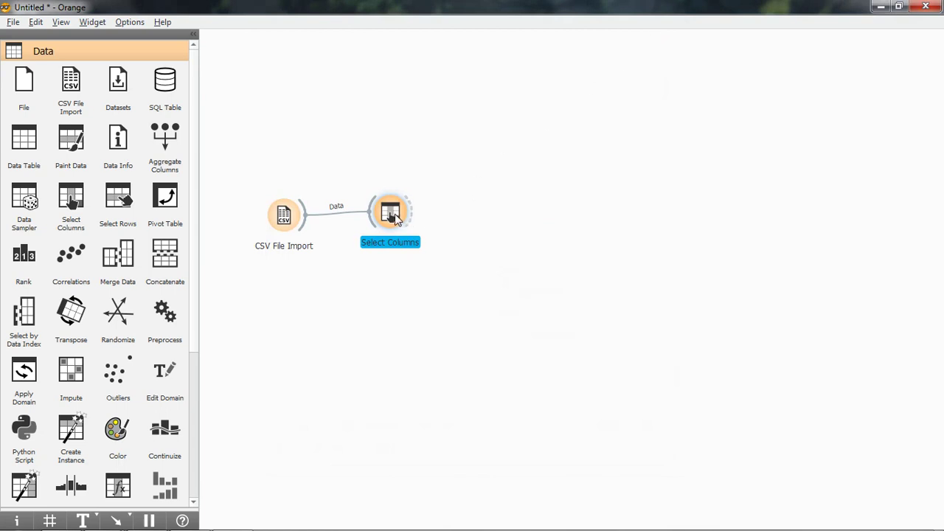
pyautogui.moveTo(394, 214); pyautogui.dragTo(394, 218)
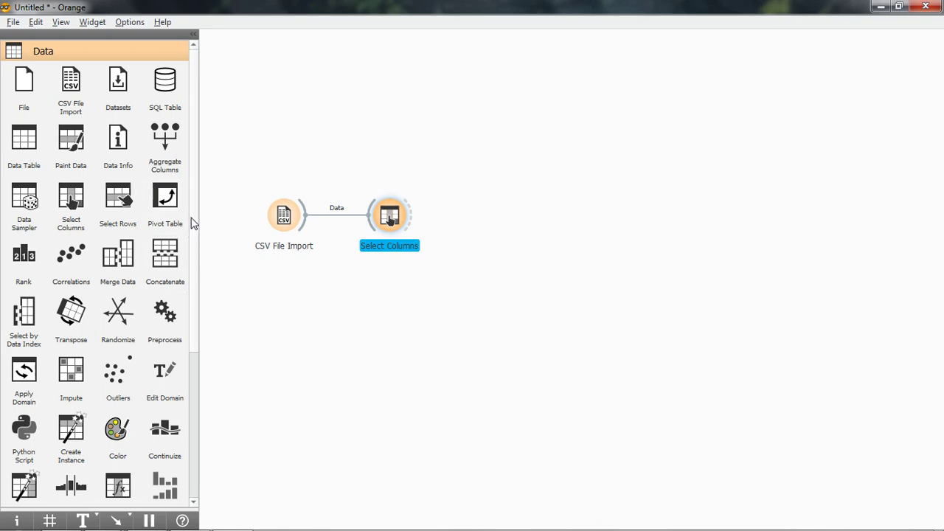
# Add a Tree model widget above and beyond Select Columns, and feed it the Select Columns data.
pyautogui.moveTo(195, 210)
pyautogui.mouseDown()
pyautogui.moveTo(197, 268)
pyautogui.moveTo(200, 200)
pyautogui.mouseUp()
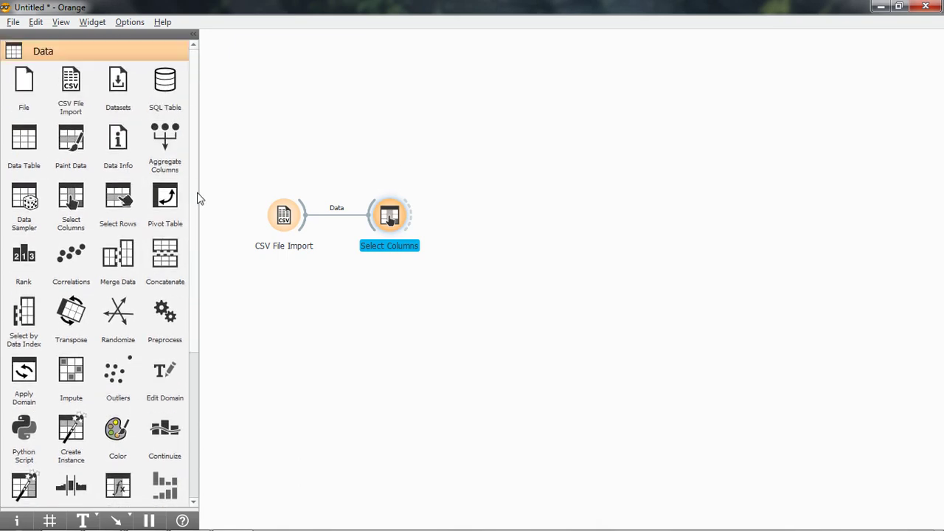
pyautogui.click(76, 53)
pyautogui.click(74, 89)
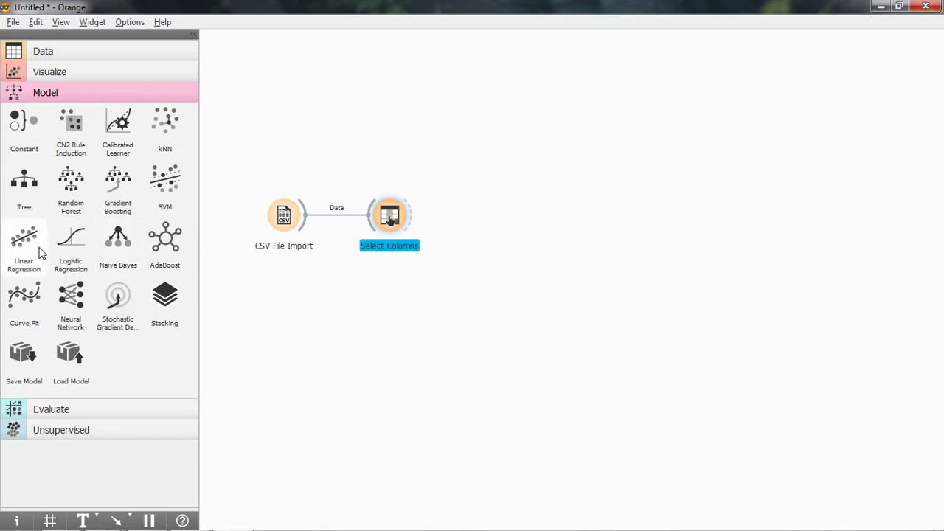
pyautogui.moveTo(24, 181); pyautogui.dragTo(509, 138)
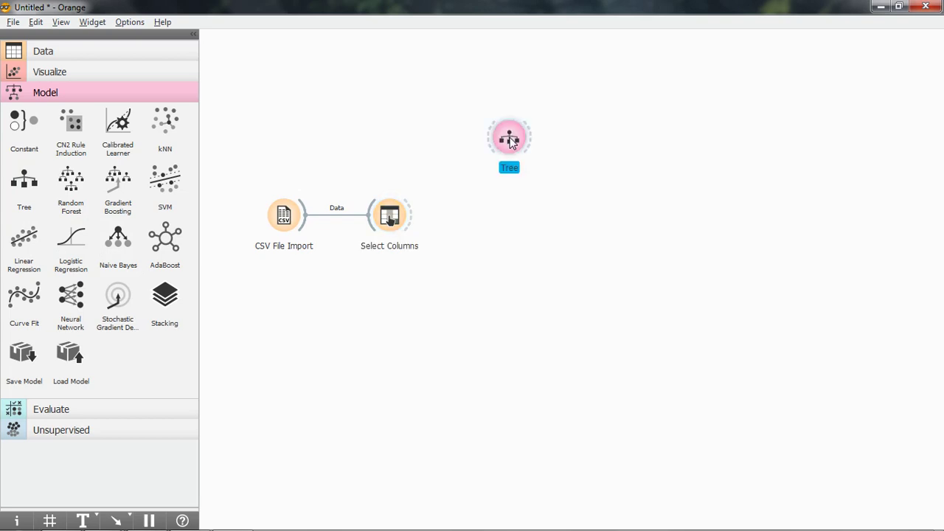
pyautogui.moveTo(511, 142); pyautogui.dragTo(508, 154)
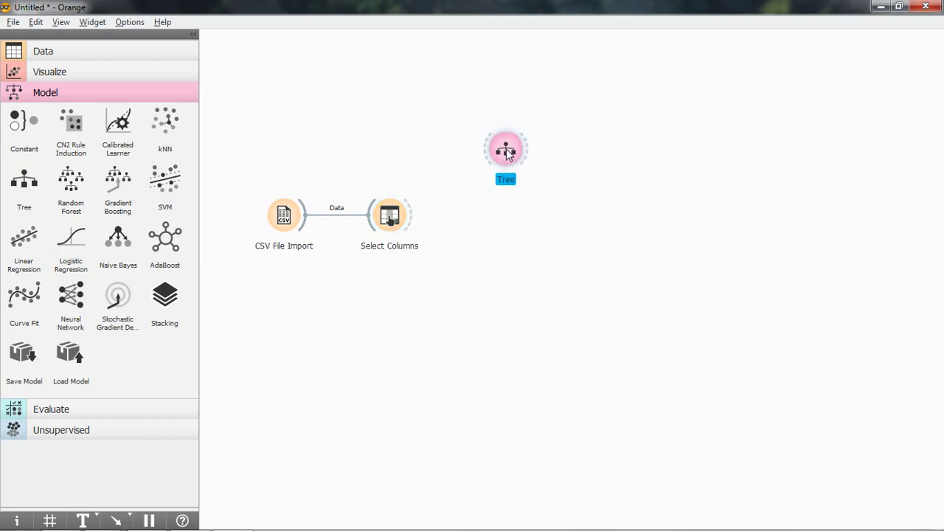
pyautogui.moveTo(412, 215); pyautogui.dragTo(482, 158)
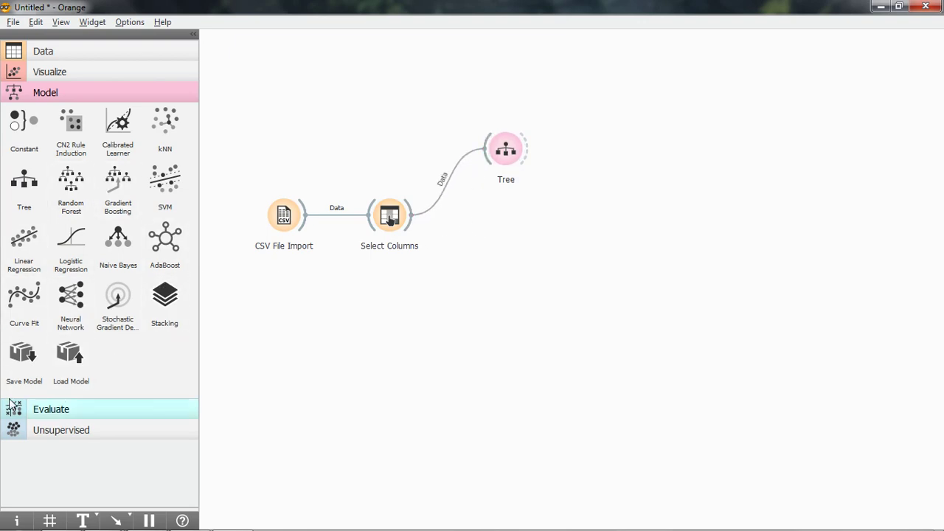
# Add a Test and Score widget to the workflow and connect the Tree learner to it.
pyautogui.click(56, 413)
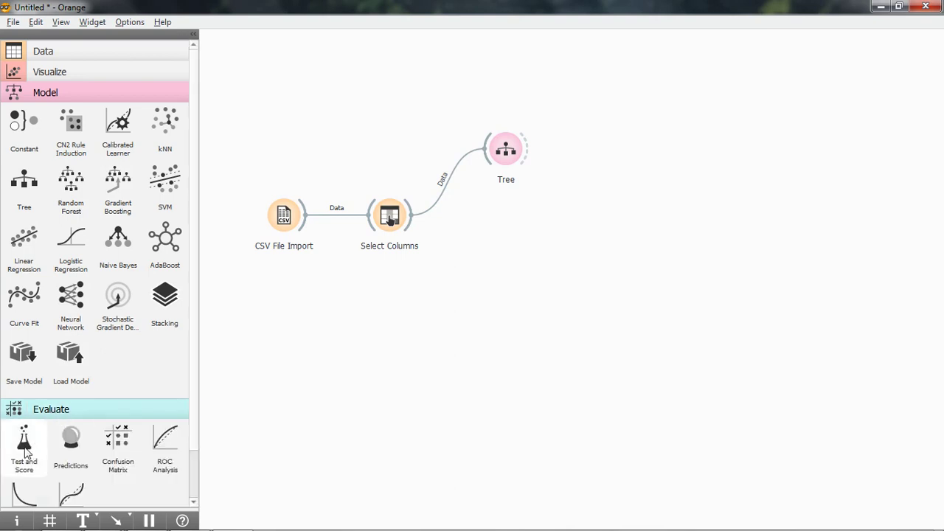
pyautogui.moveTo(25, 450); pyautogui.dragTo(648, 218)
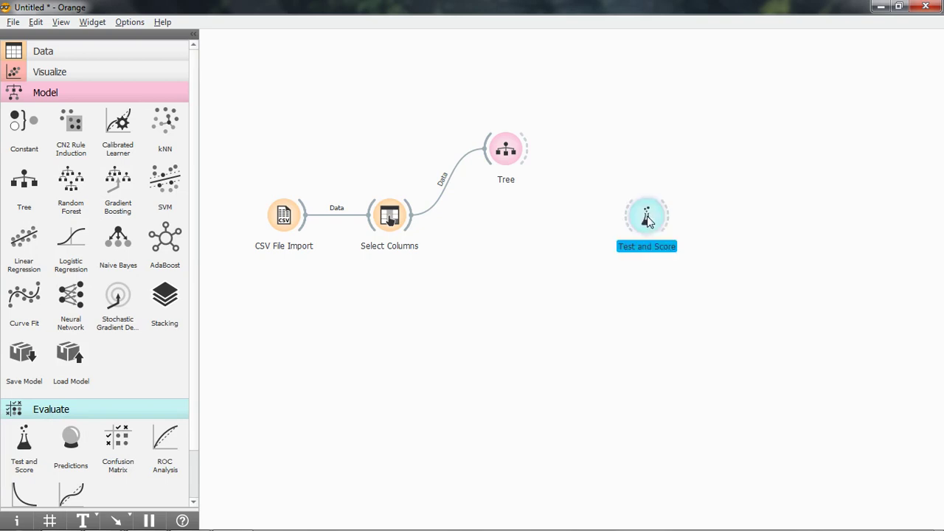
pyautogui.moveTo(526, 150); pyautogui.dragTo(635, 215)
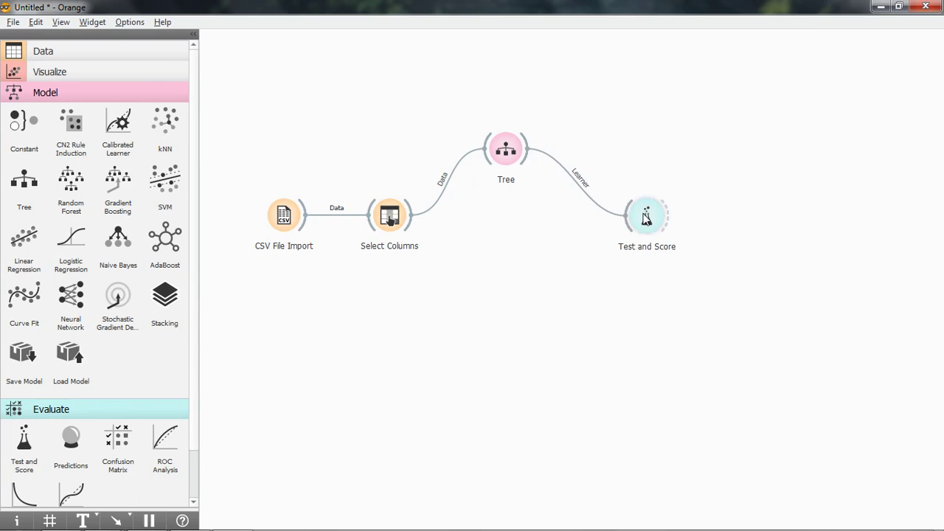
# Check the sampling settings in Test and Score, keep cross validation at 10 folds, and close its window.
pyautogui.rightClick(644, 214)
pyautogui.click(668, 222)
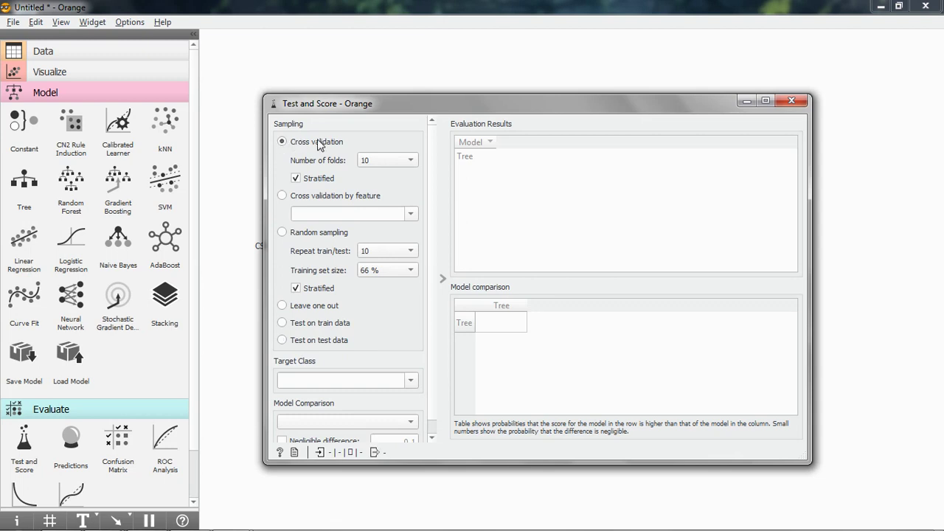
pyautogui.click(385, 162)
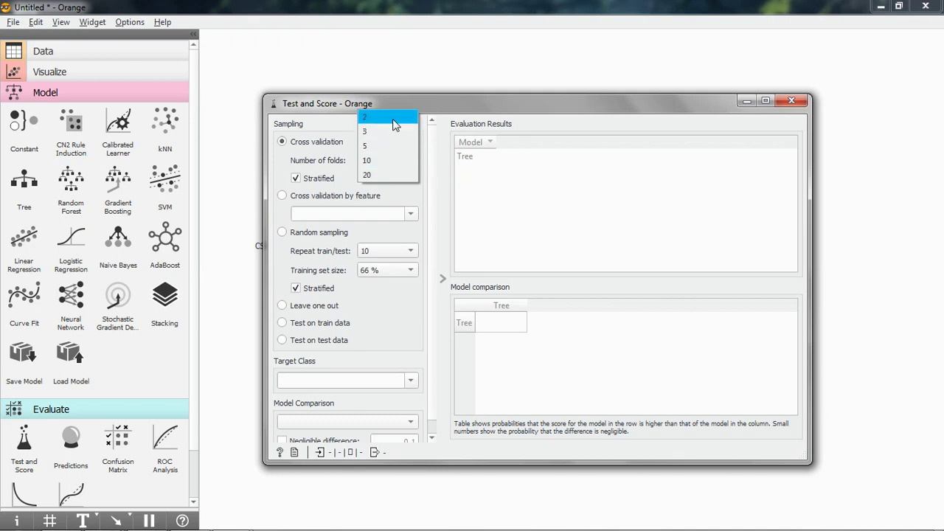
pyautogui.click(398, 166)
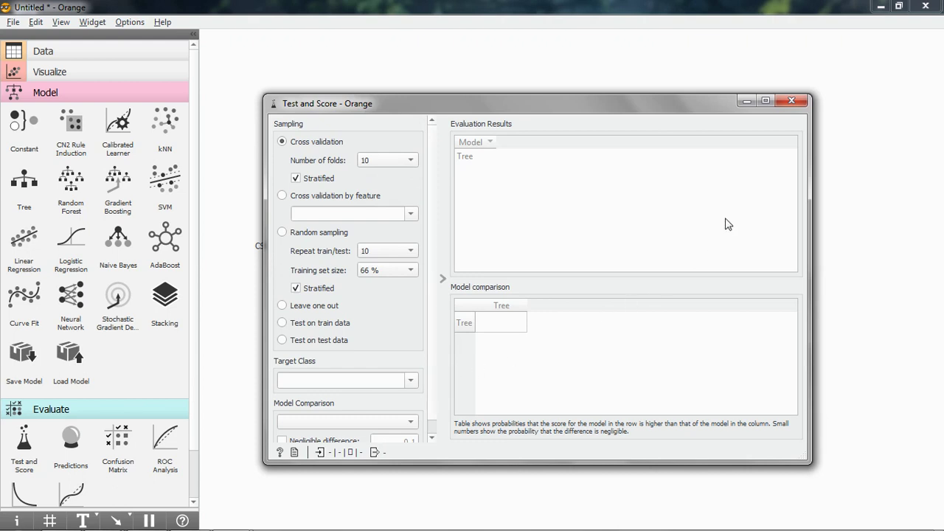
pyautogui.click(794, 101)
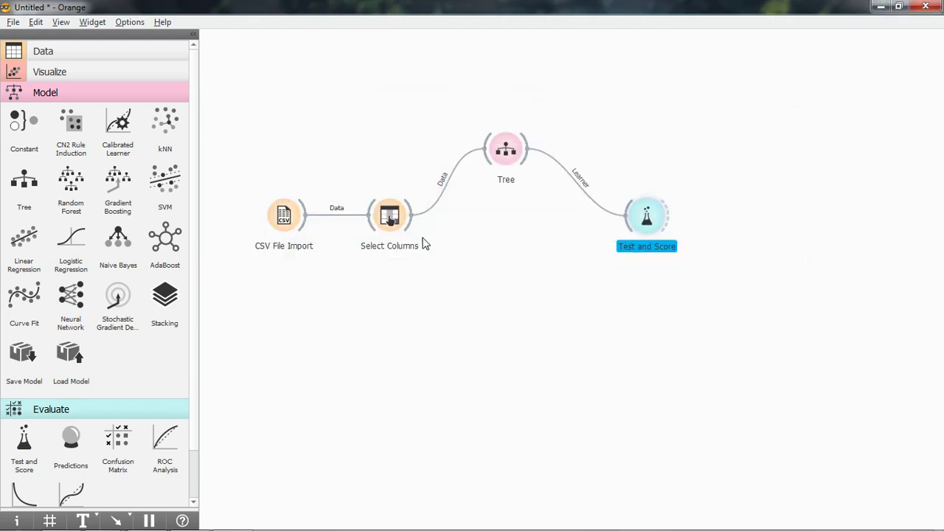
# Connect Select Columns to Test and Score, and accept the Data to Data mapping in the link settings.
pyautogui.moveTo(410, 220); pyautogui.dragTo(623, 222)
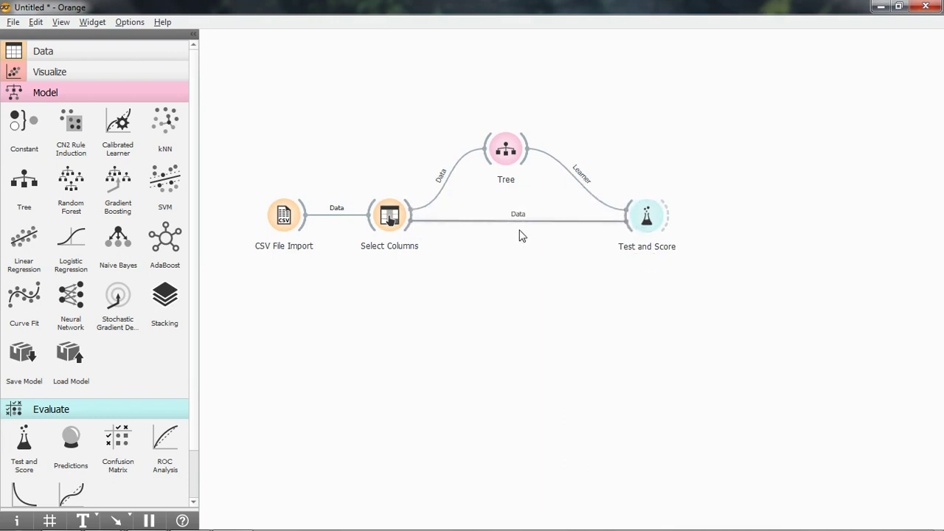
pyautogui.moveTo(647, 226); pyautogui.dragTo(637, 225)
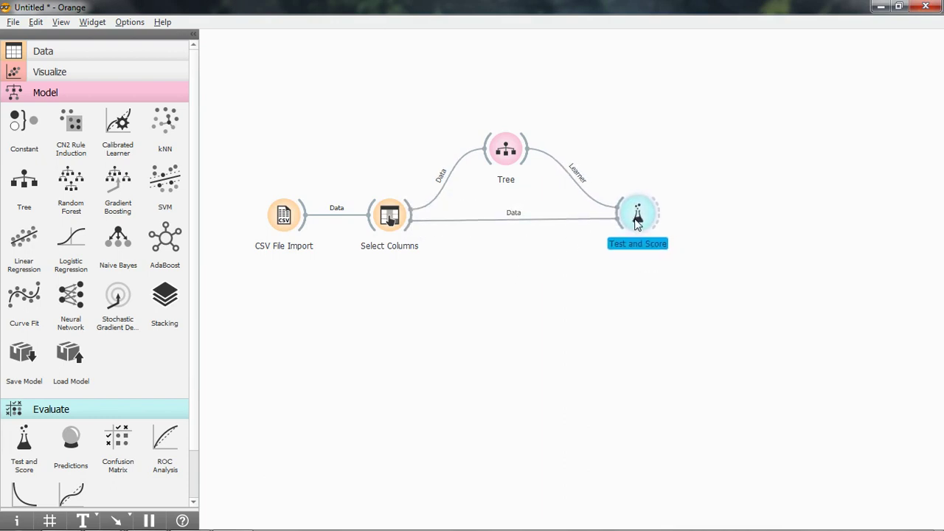
pyautogui.rightClick(520, 217)
pyautogui.click(555, 274)
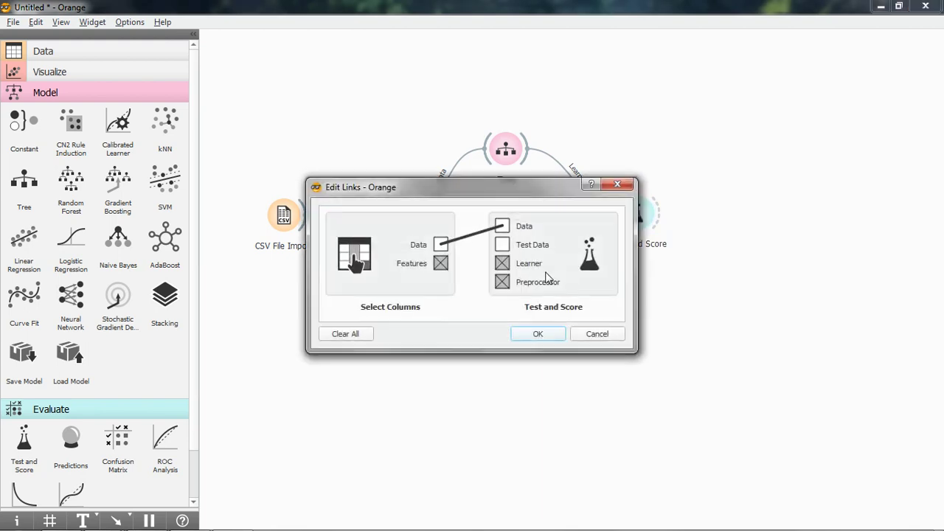
pyautogui.click(540, 334)
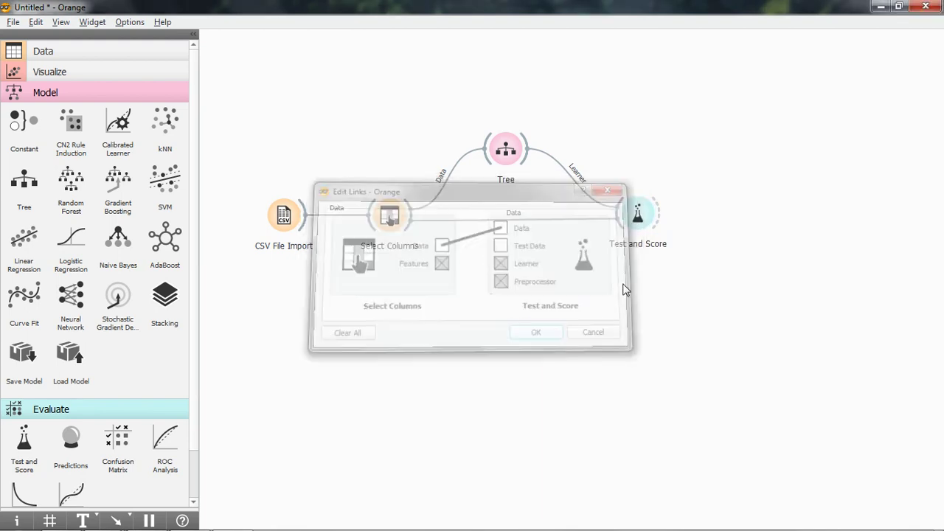
# Review the Tree model's evaluation results in Test and Score, including AUC, CA, F1, precision and recall, and close the window.
pyautogui.rightClick(642, 214)
pyautogui.click(667, 221)
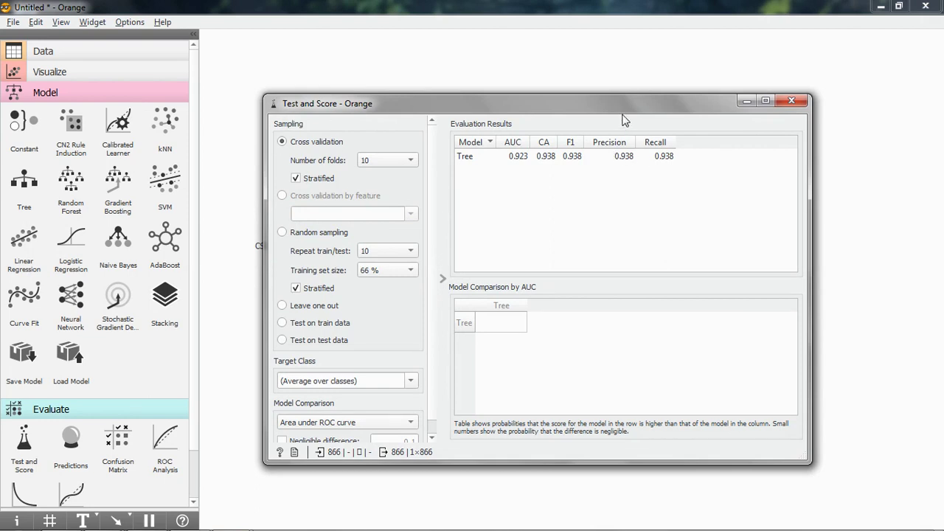
pyautogui.click(792, 101)
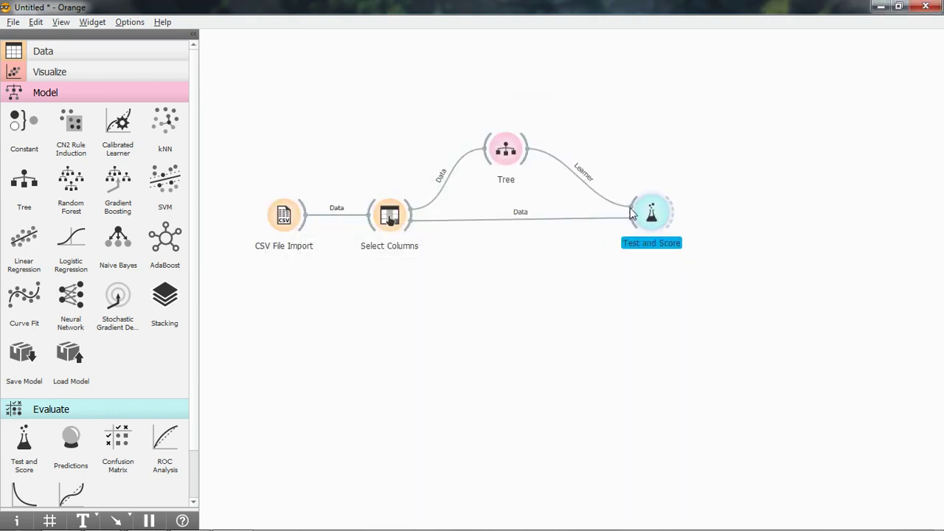
# Add a Predictions widget below Test and Score, and feed it the Tree model and the Select Columns data.
pyautogui.moveTo(514, 158); pyautogui.dragTo(514, 149)
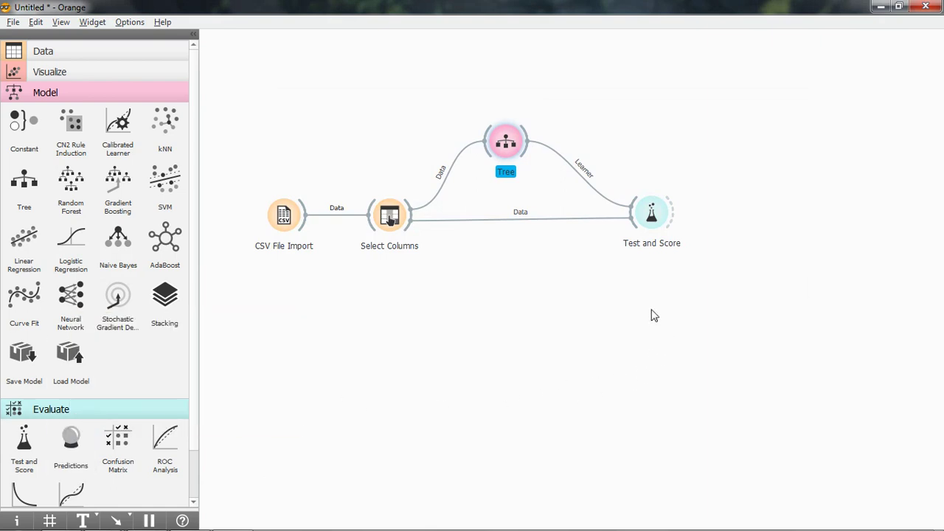
pyautogui.moveTo(654, 315); pyautogui.dragTo(656, 317)
pyautogui.moveTo(652, 214); pyautogui.dragTo(701, 214)
pyautogui.moveTo(654, 317); pyautogui.dragTo(705, 319)
pyautogui.moveTo(525, 156); pyautogui.dragTo(686, 318)
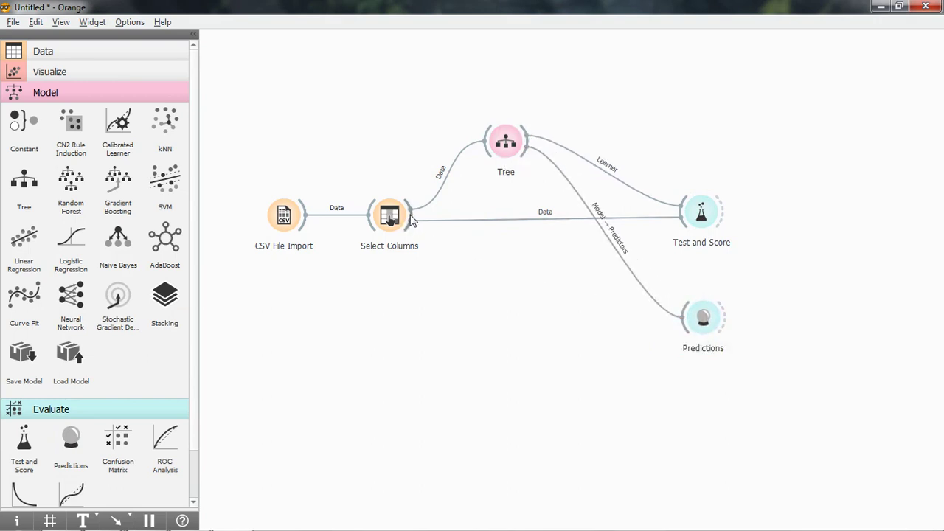
pyautogui.moveTo(411, 221); pyautogui.dragTo(687, 319)
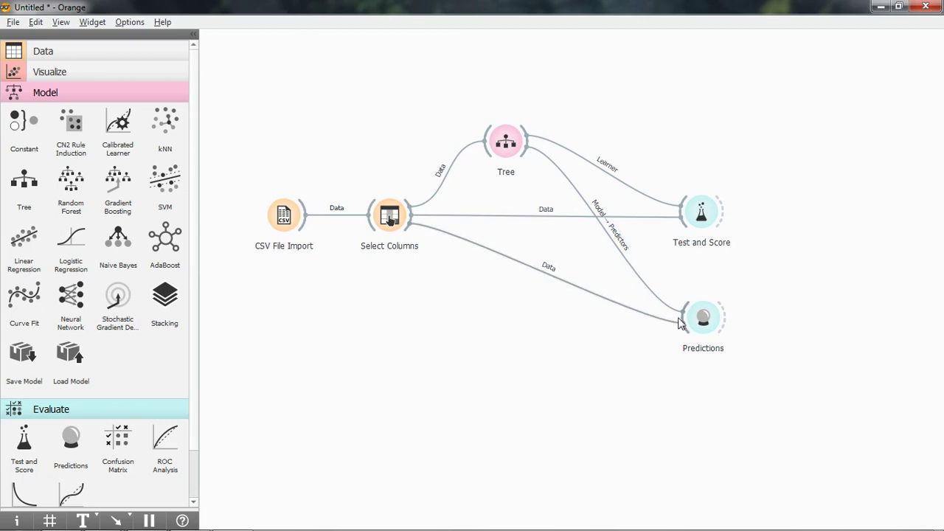
# Open Predictions, widen the Tree column to compare its predictions with the actual status kredit, and close the window.
pyautogui.rightClick(706, 318)
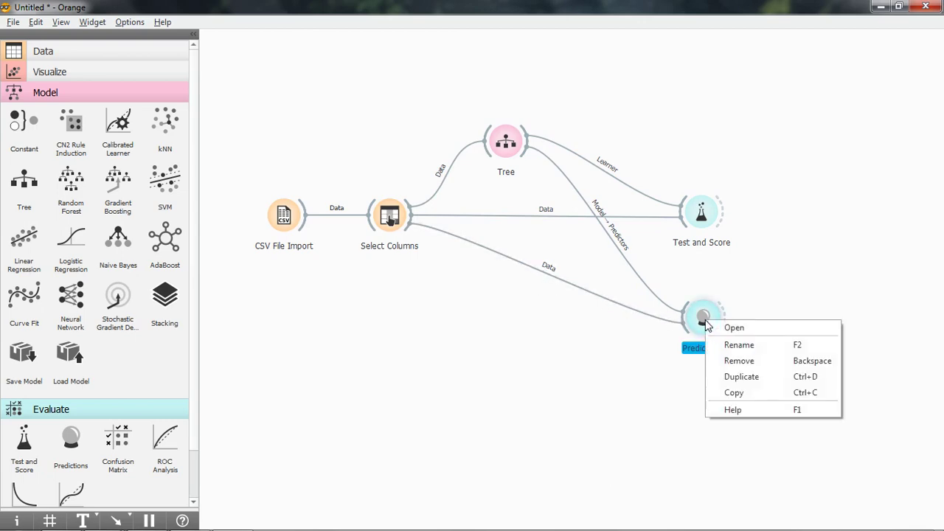
pyautogui.click(719, 328)
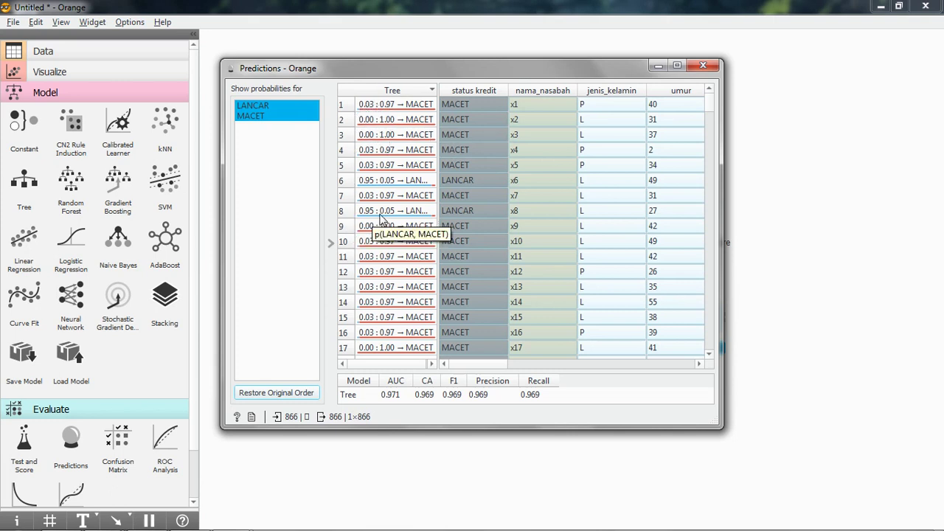
pyautogui.moveTo(439, 97)
pyautogui.mouseDown()
pyautogui.moveTo(457, 104)
pyautogui.moveTo(447, 91)
pyautogui.mouseUp()
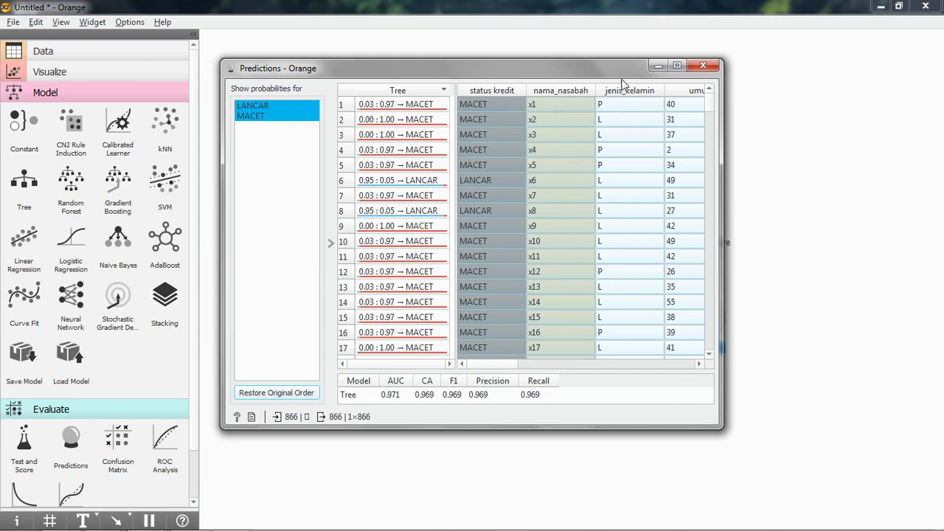
pyautogui.click(703, 67)
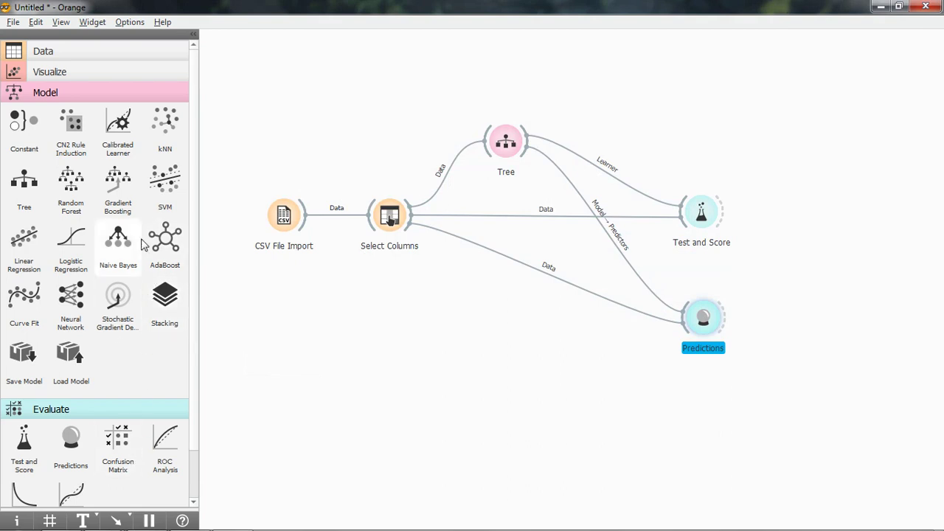
# Add a Confusion Matrix widget beside Predictions and connect the evaluation results to it.
pyautogui.moveTo(116, 444); pyautogui.dragTo(805, 320)
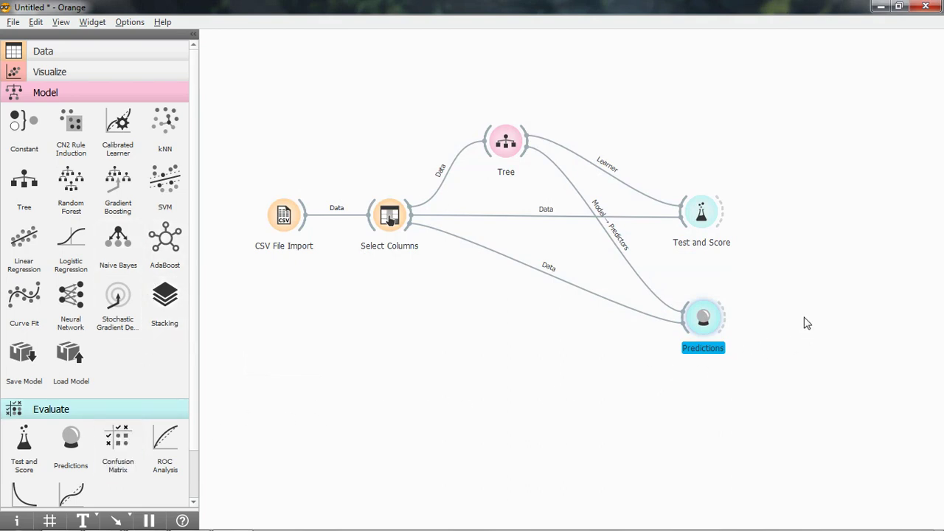
pyautogui.moveTo(731, 324); pyautogui.dragTo(786, 317)
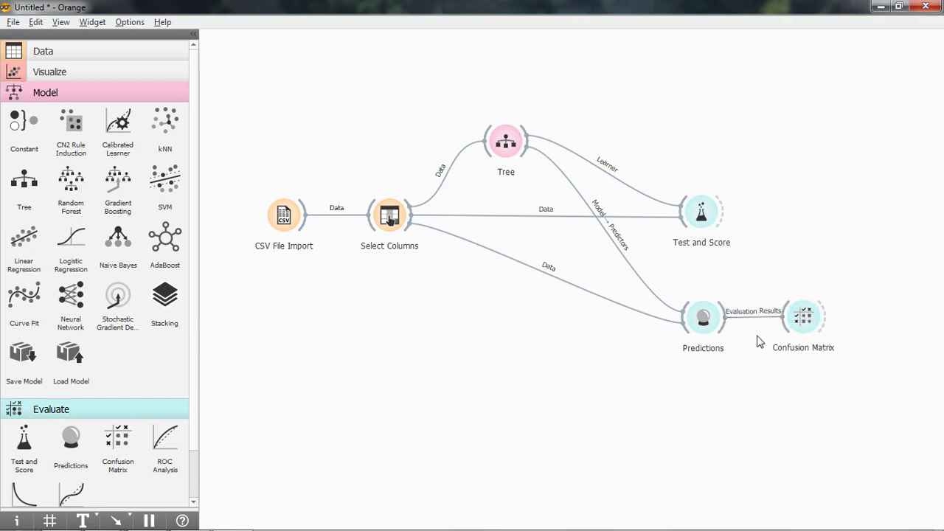
# Open the Confusion Matrix and examine the correctly classified LANCAR and MACET cells by selecting them alternately.
pyautogui.rightClick(801, 324)
pyautogui.click(809, 330)
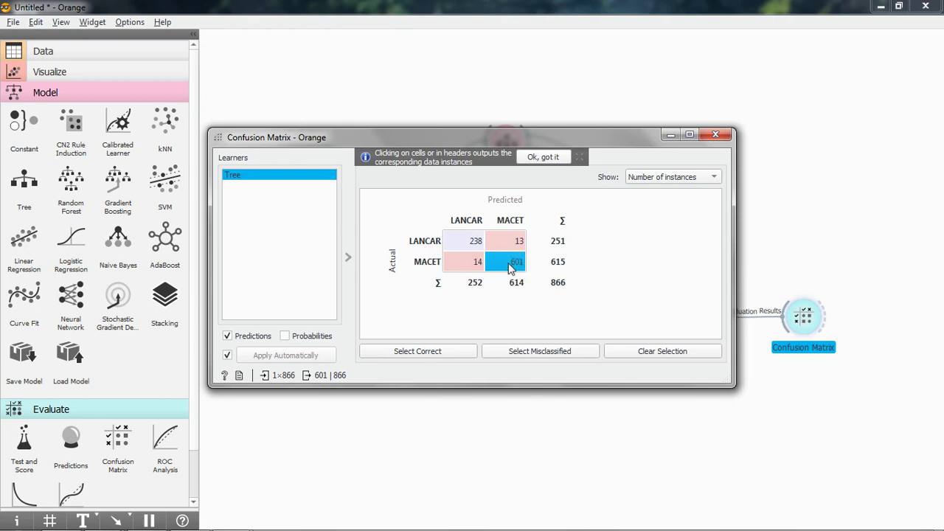
pyautogui.click(471, 247)
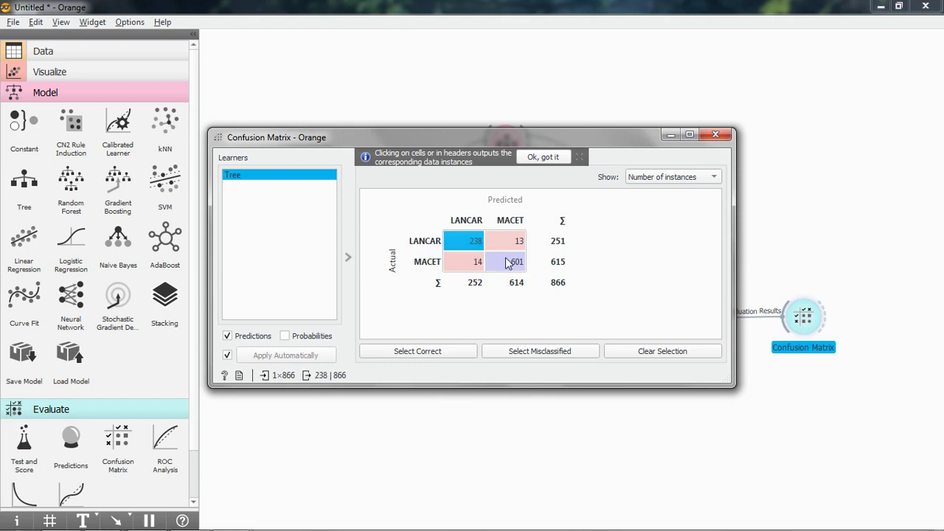
pyautogui.click(498, 259)
pyautogui.click(468, 245)
pyautogui.click(502, 270)
pyautogui.click(472, 251)
pyautogui.click(500, 266)
pyautogui.click(472, 249)
pyautogui.click(502, 265)
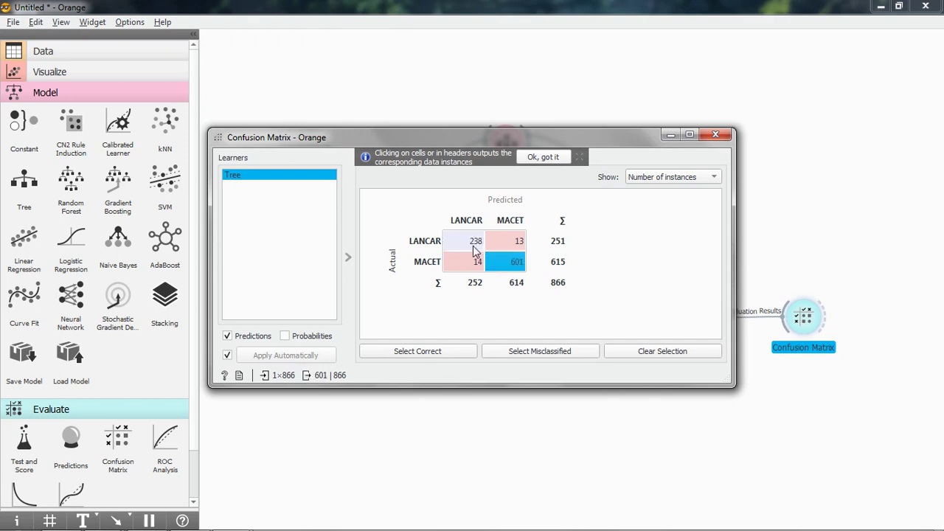
pyautogui.click(476, 252)
pyautogui.click(496, 264)
# Examine the misclassified cells of the matrix, alternating between actual MACET predicted LANCAR and actual LANCAR predicted MACET.
pyautogui.click(468, 267)
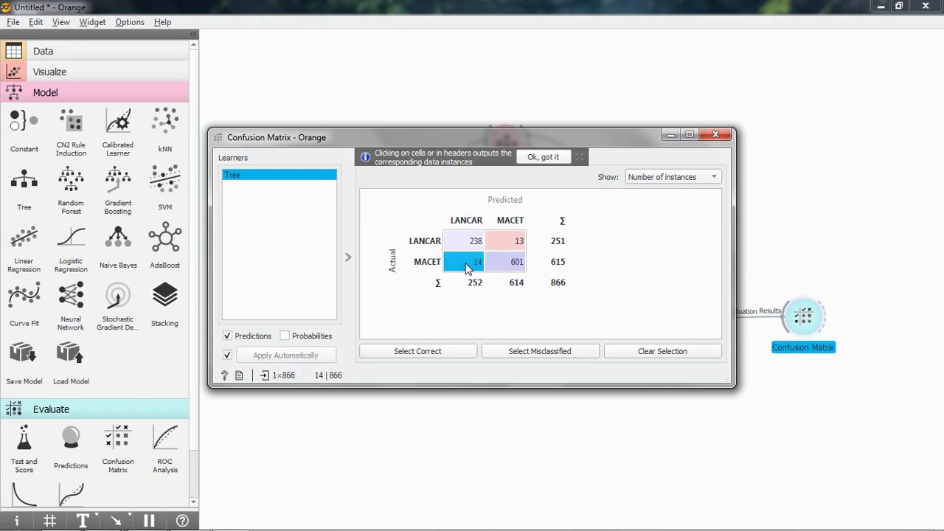
pyautogui.click(506, 245)
pyautogui.click(471, 267)
pyautogui.click(507, 246)
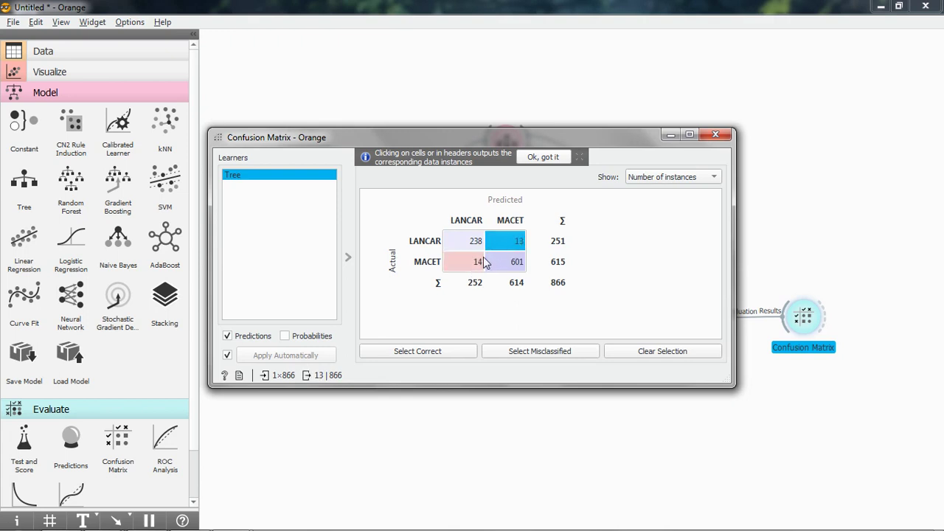
pyautogui.click(476, 267)
pyautogui.click(512, 245)
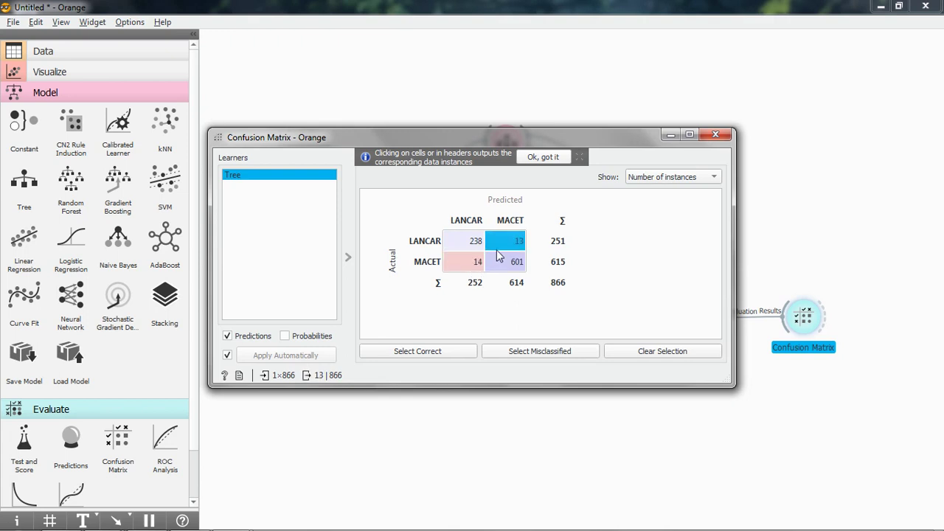
pyautogui.click(461, 265)
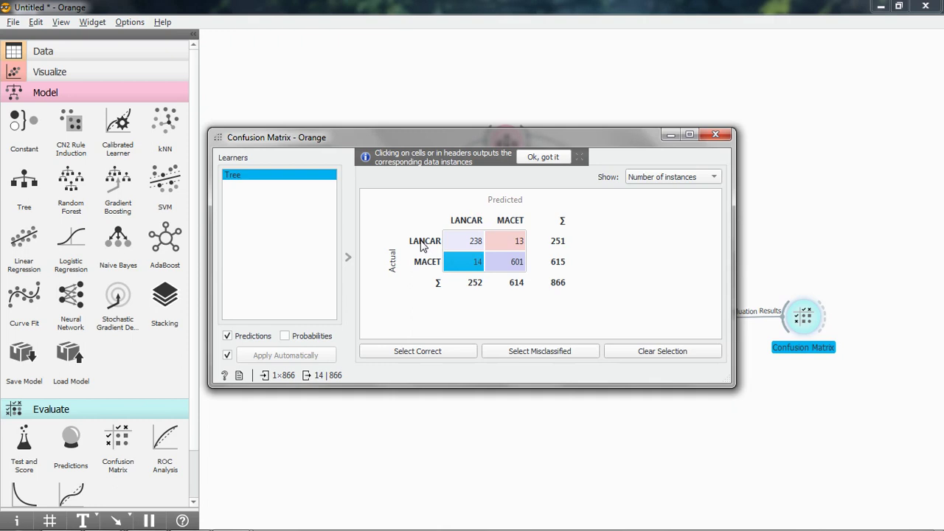
pyautogui.click(517, 245)
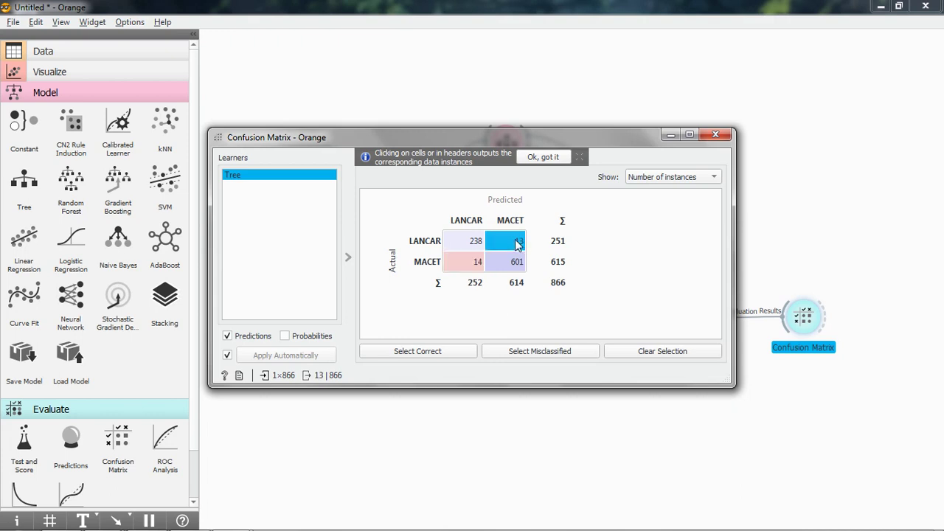
pyautogui.click(480, 263)
pyautogui.click(508, 243)
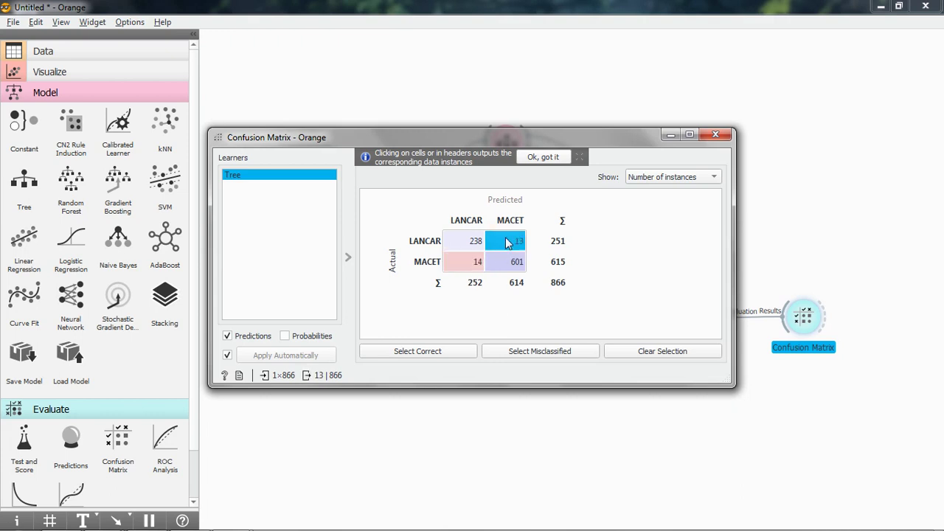
pyautogui.click(476, 263)
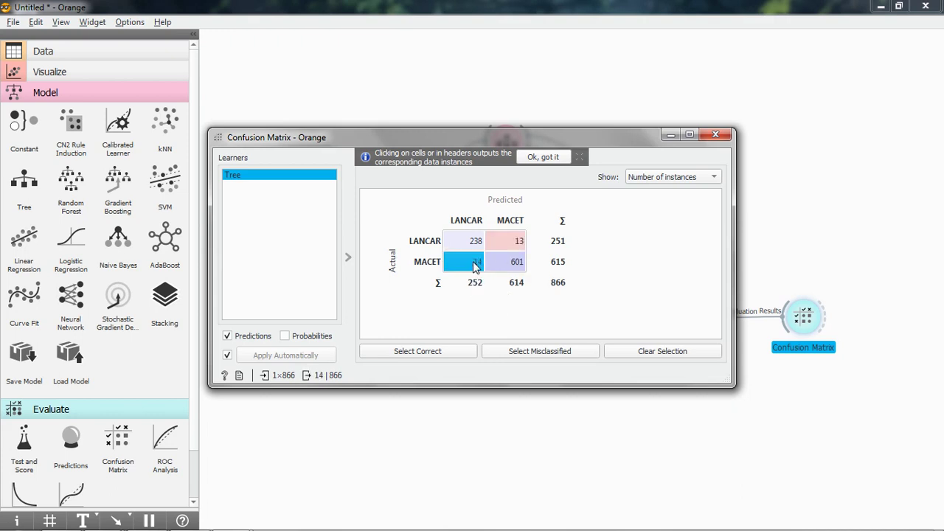
# Return to the workflow, reopen the Confusion Matrix, and compare its two misclassified cells again.
pyautogui.click(801, 318)
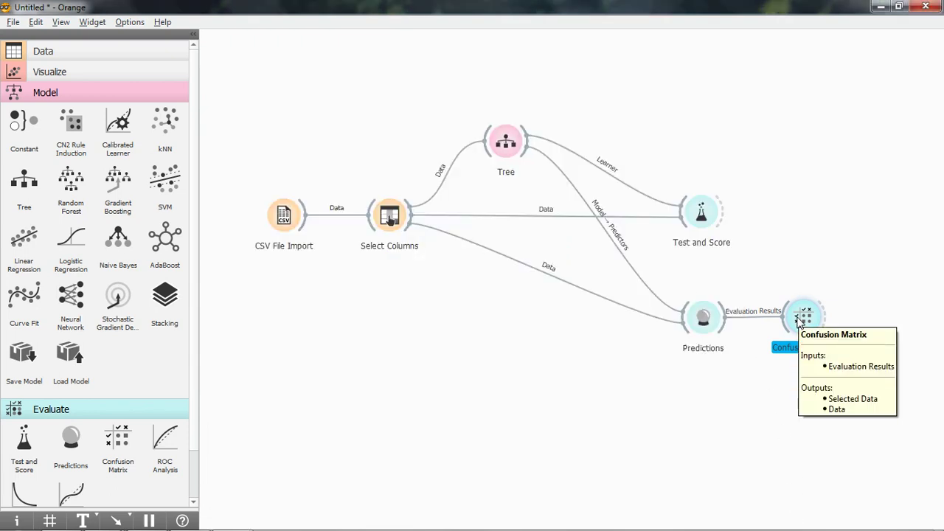
pyautogui.rightClick(798, 319)
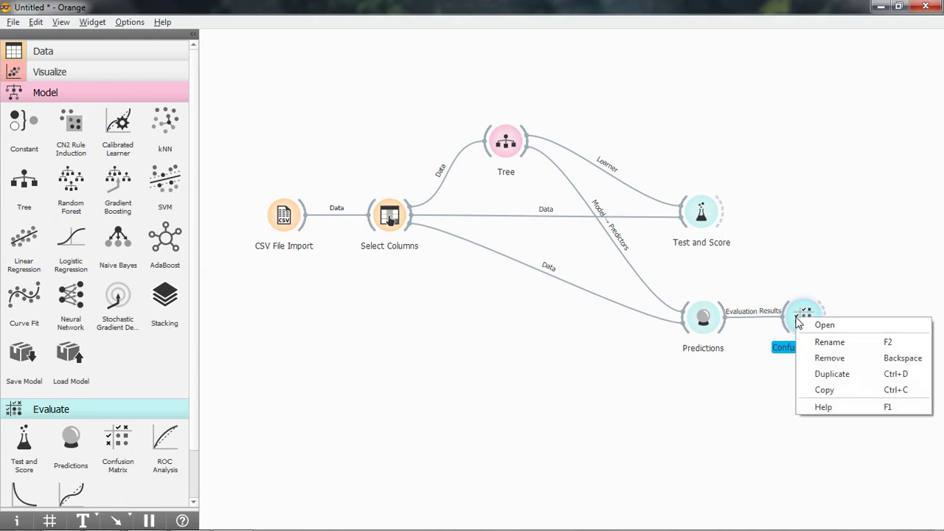
pyautogui.click(819, 325)
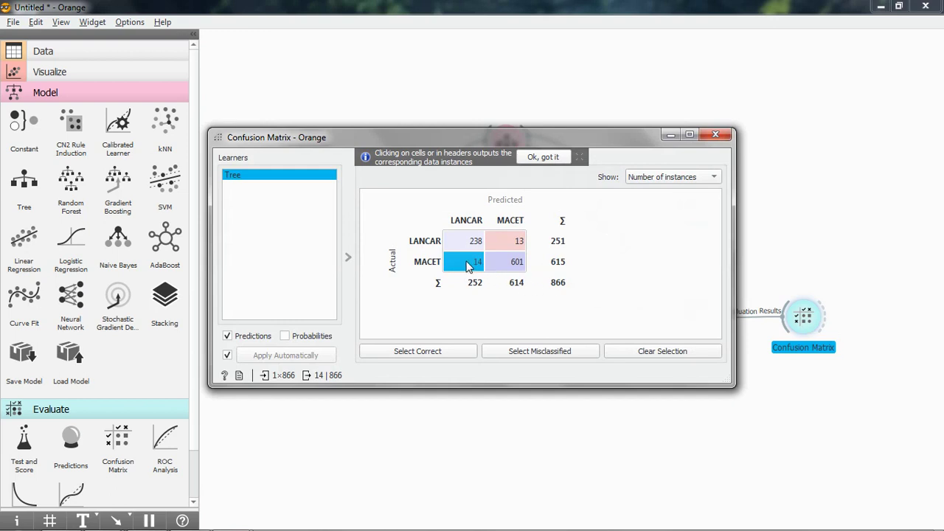
pyautogui.moveTo(467, 267)
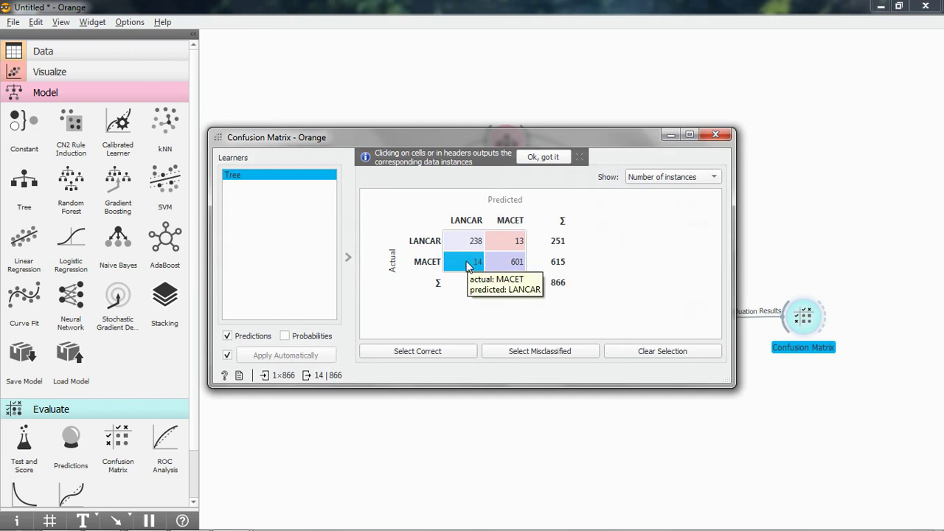
pyautogui.click(508, 246)
pyautogui.click(474, 264)
pyautogui.click(515, 246)
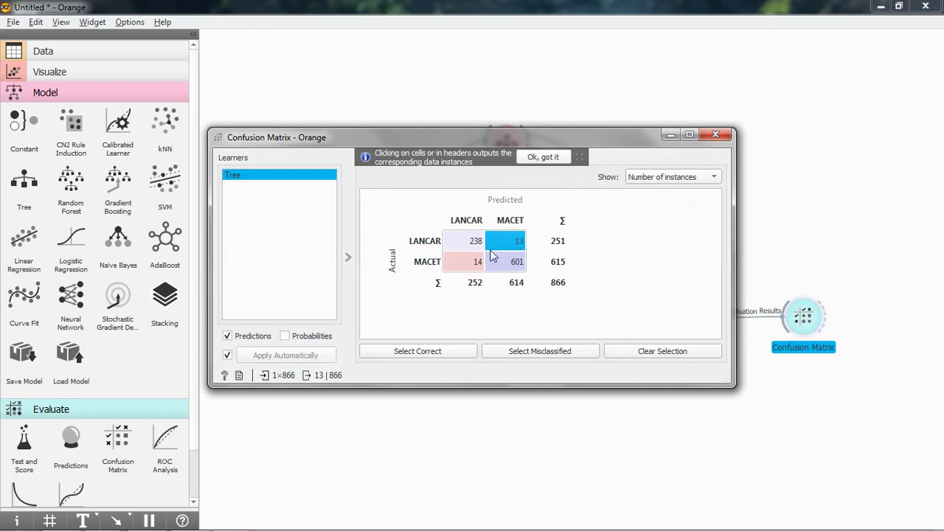
pyautogui.click(464, 266)
pyautogui.click(506, 241)
pyautogui.click(474, 270)
pyautogui.click(512, 249)
pyautogui.click(468, 270)
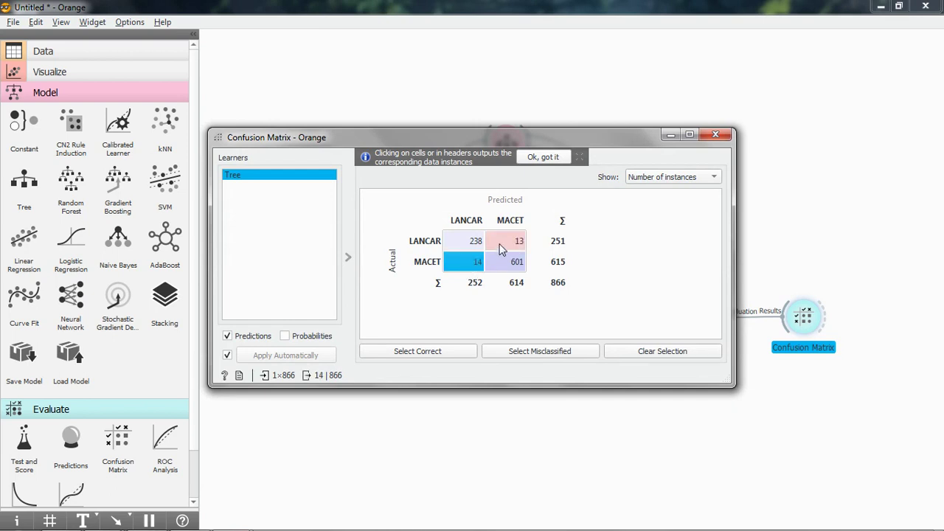
# Compare the actual LANCAR predicted MACET cell with the actual MACET predicted LANCAR cell by selecting them alternately, and close the Confusion Matrix.
pyautogui.click(506, 243)
pyautogui.click(468, 266)
pyautogui.click(509, 248)
pyautogui.click(471, 267)
pyautogui.click(507, 248)
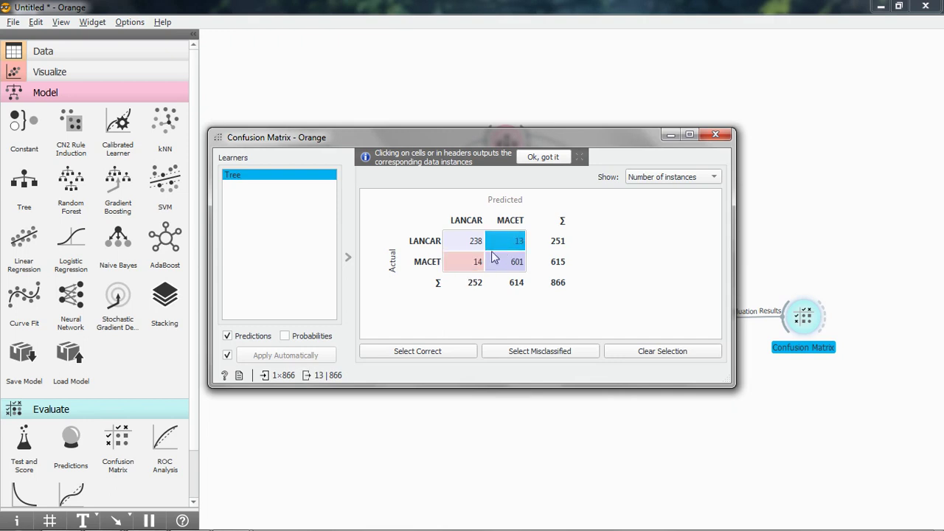
pyautogui.click(468, 268)
pyautogui.click(515, 248)
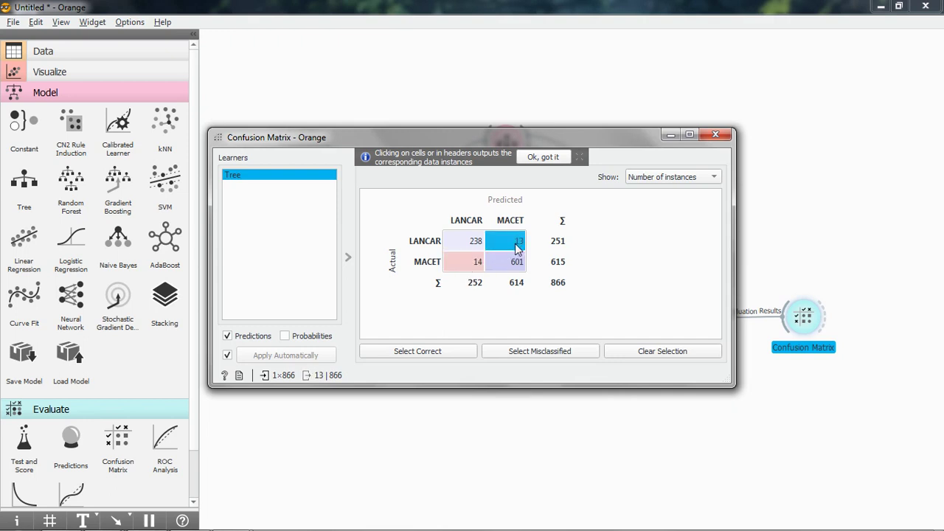
pyautogui.click(470, 270)
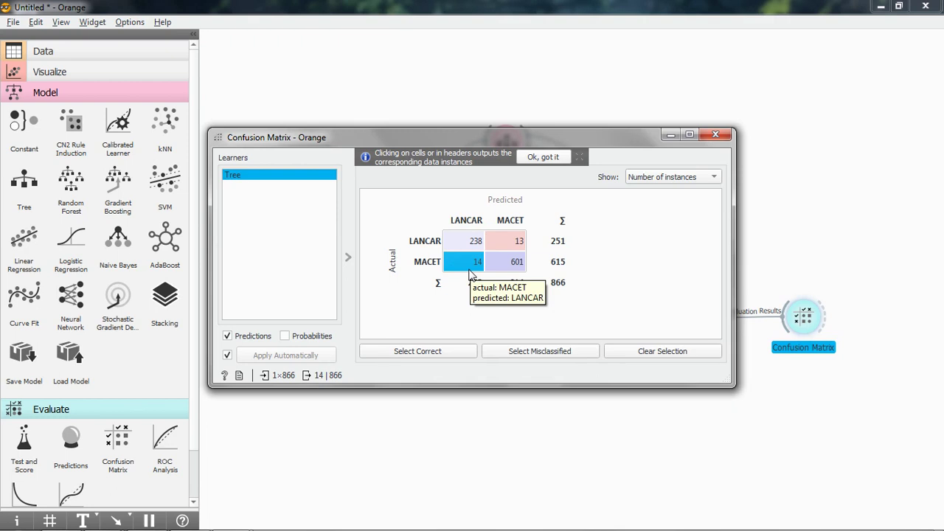
pyautogui.click(518, 245)
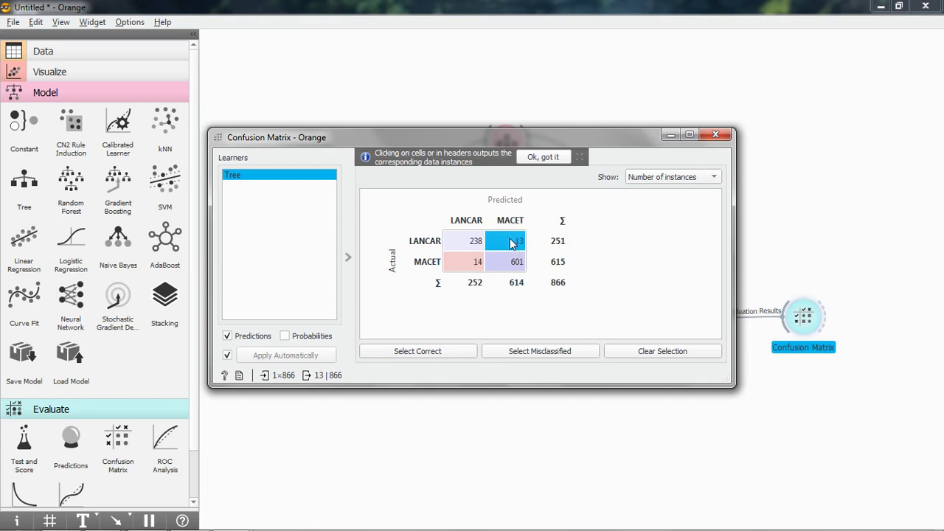
pyautogui.click(464, 260)
pyautogui.click(500, 240)
pyautogui.click(476, 263)
pyautogui.click(513, 248)
pyautogui.click(476, 267)
pyautogui.click(506, 251)
pyautogui.click(475, 265)
pyautogui.click(509, 250)
pyautogui.click(471, 265)
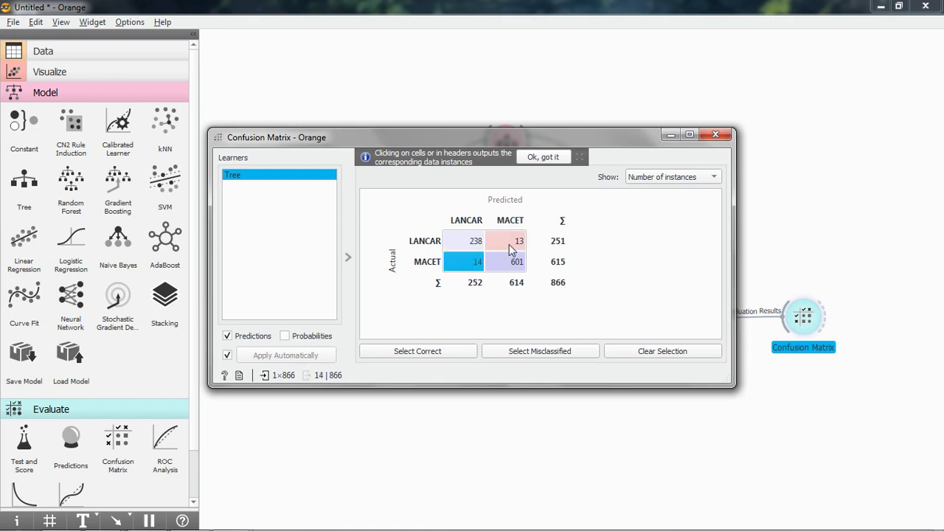
pyautogui.click(511, 249)
pyautogui.click(475, 267)
pyautogui.click(507, 243)
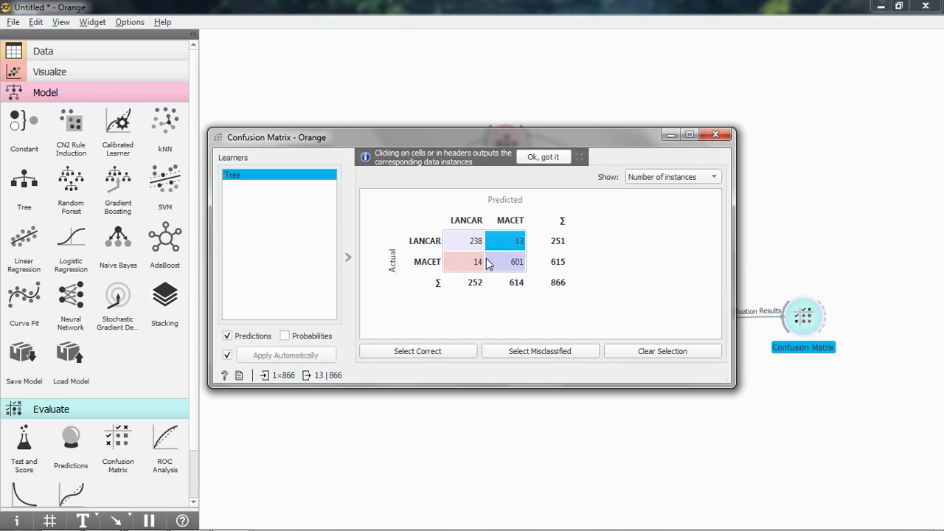
pyautogui.click(468, 267)
pyautogui.click(514, 246)
pyautogui.click(463, 269)
pyautogui.click(518, 247)
pyautogui.click(463, 263)
pyautogui.click(509, 247)
pyautogui.click(472, 266)
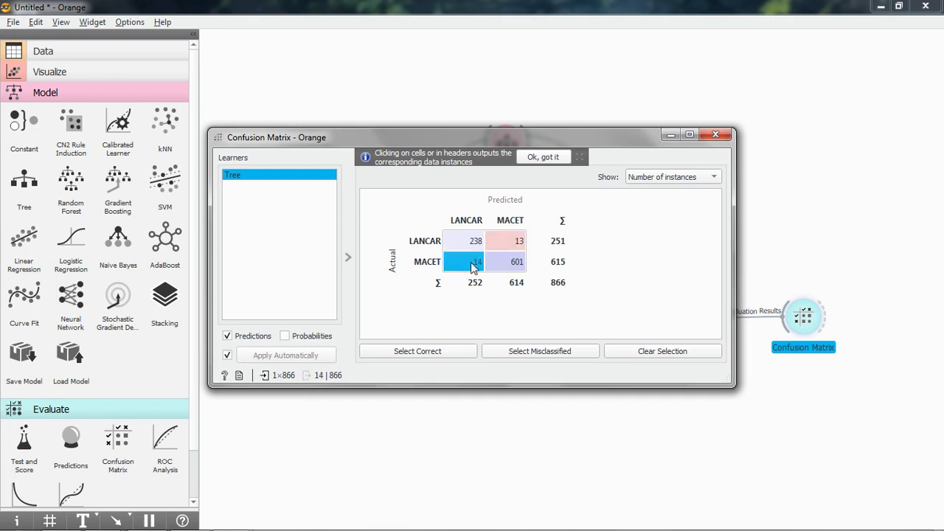
pyautogui.click(512, 244)
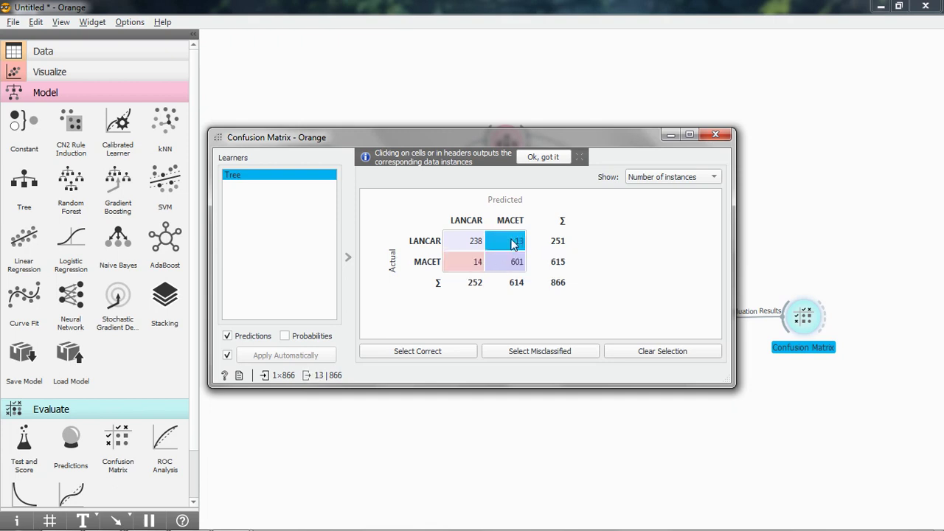
pyautogui.click(467, 270)
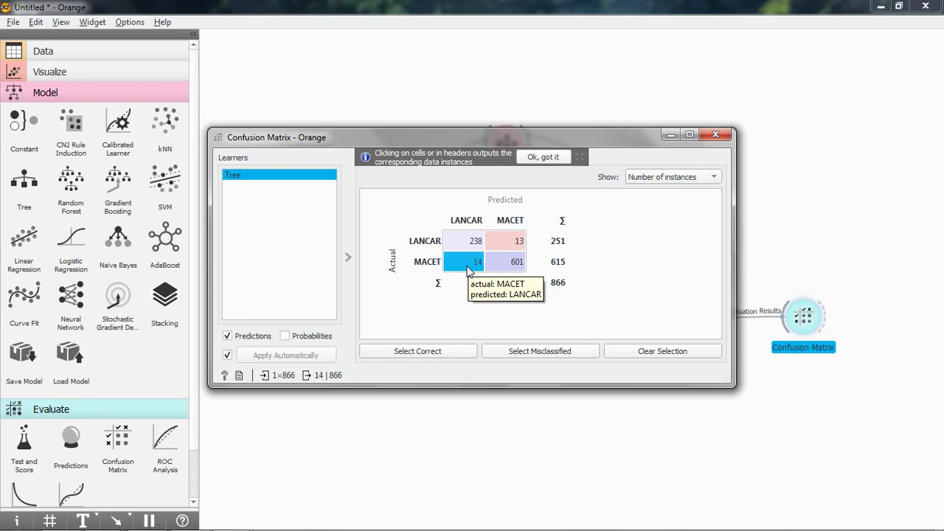
pyautogui.click(719, 138)
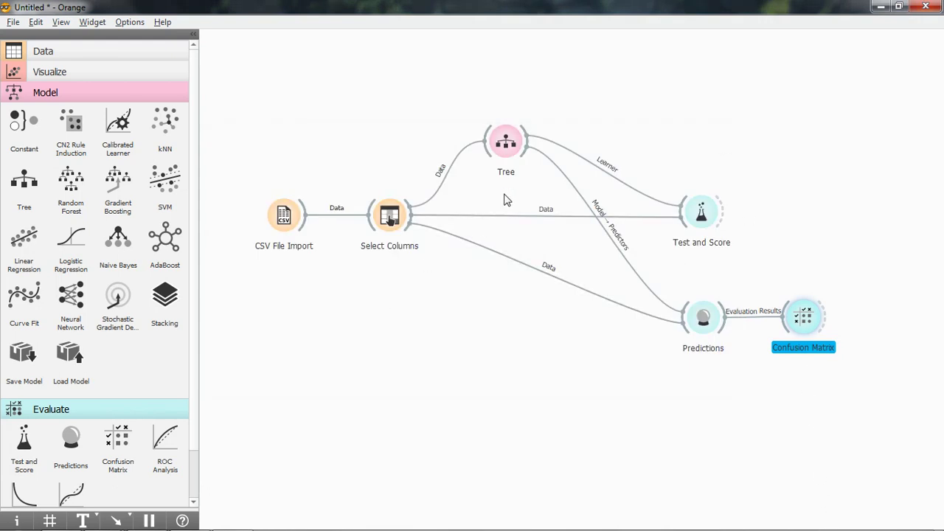
# Add a Naive Bayes model above Tree, feed it from Select Columns, and connect it to Test and Score and Predictions.
pyautogui.moveTo(508, 147); pyautogui.dragTo(515, 165)
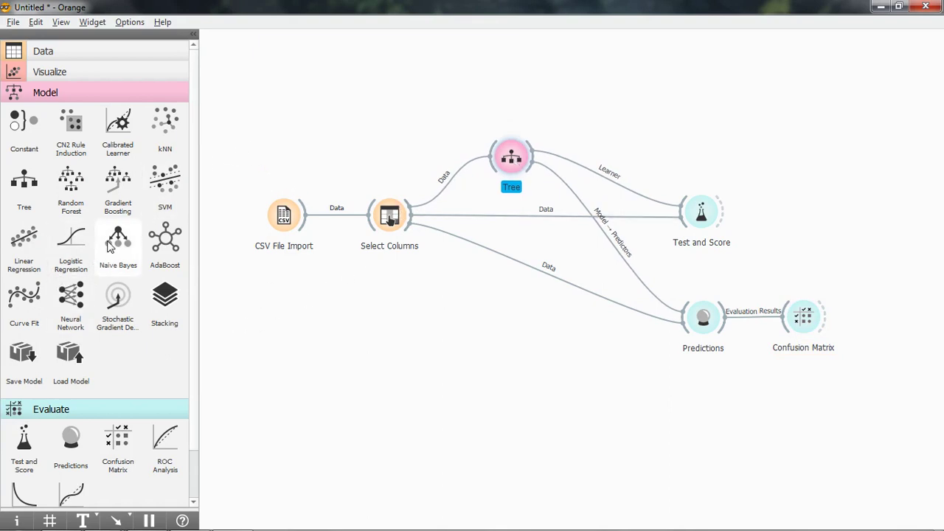
pyautogui.moveTo(118, 240); pyautogui.dragTo(505, 96)
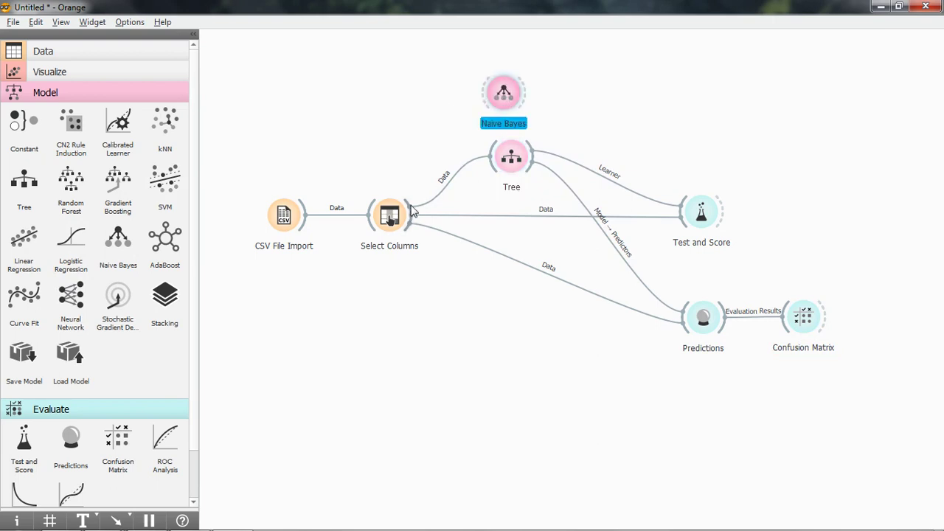
pyautogui.moveTo(415, 206)
pyautogui.mouseDown()
pyautogui.moveTo(484, 99)
pyautogui.moveTo(546, 101)
pyautogui.moveTo(686, 210)
pyautogui.mouseUp()
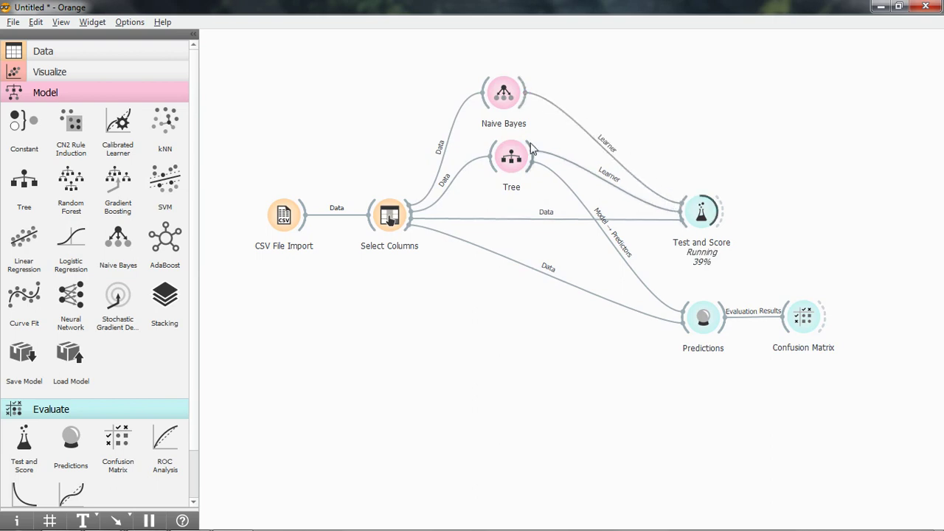
pyautogui.moveTo(528, 95); pyautogui.dragTo(696, 316)
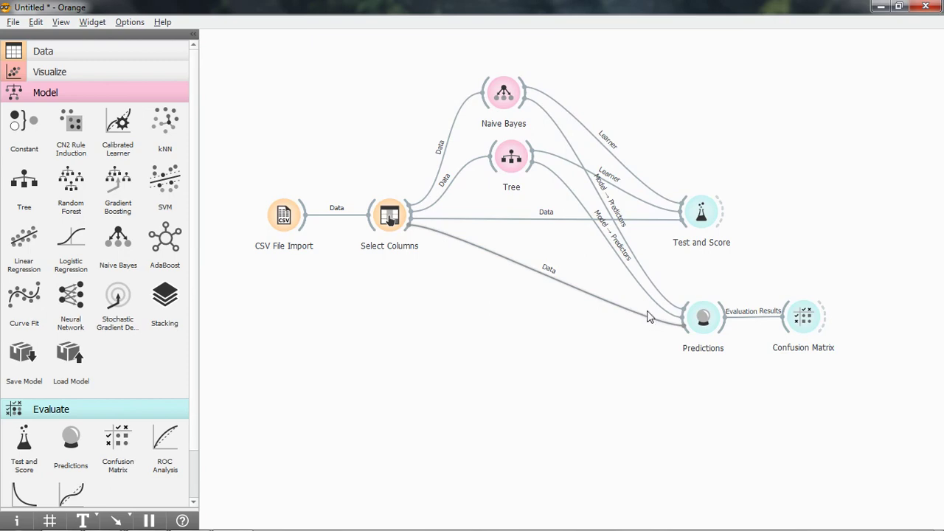
# Examine the Tree and Naive Bayes results in Test and Score and in Predictions, closing each window after viewing it.
pyautogui.rightClick(703, 211)
pyautogui.click(705, 211)
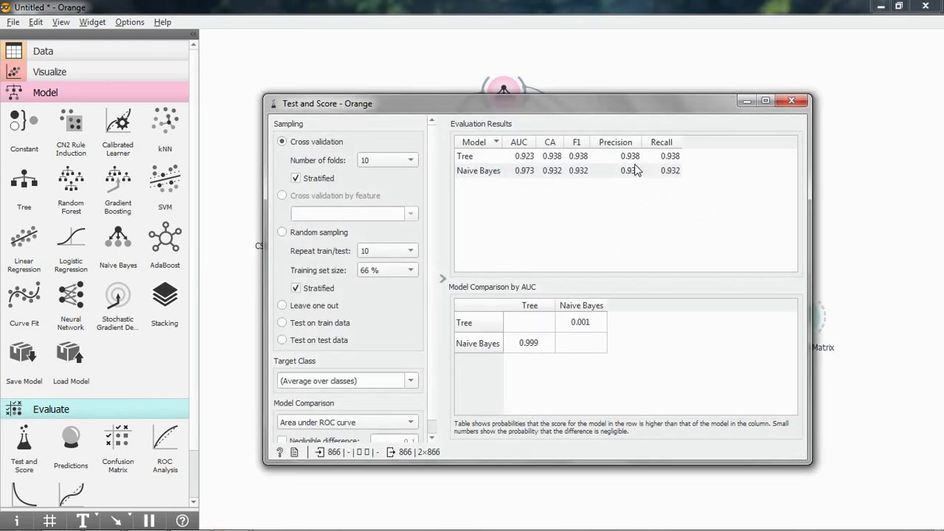
pyautogui.click(791, 100)
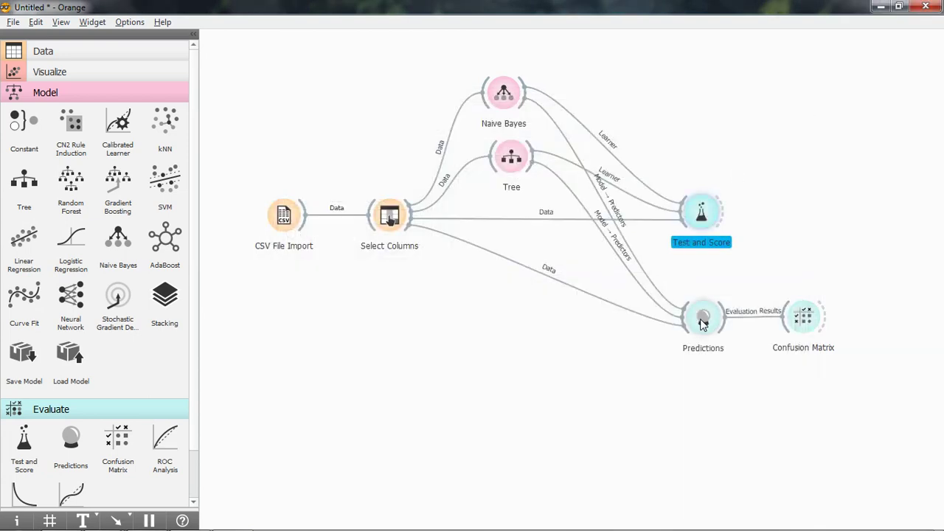
pyautogui.rightClick(703, 320)
pyautogui.click(719, 326)
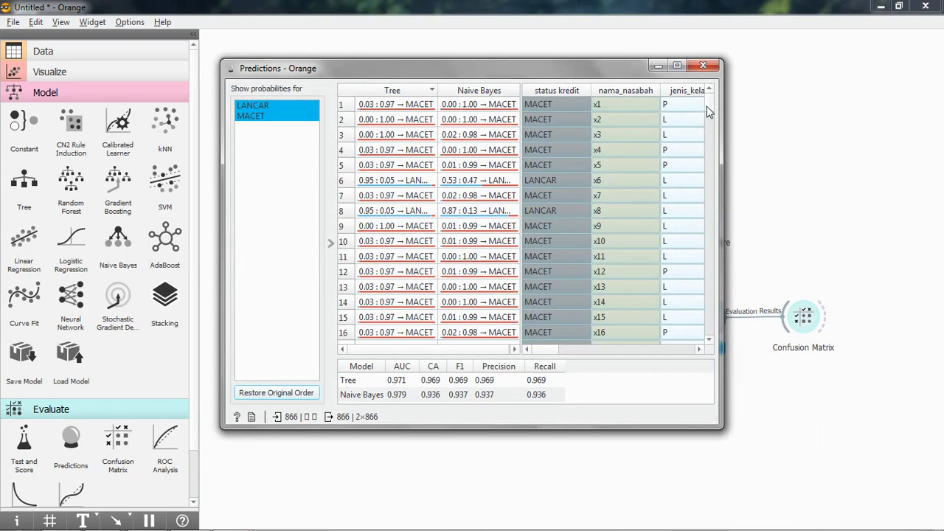
pyautogui.click(703, 65)
# Open the Confusion Matrix, compare the Tree and Naive Bayes matrices by switching between the learners, and close it.
pyautogui.click(802, 328)
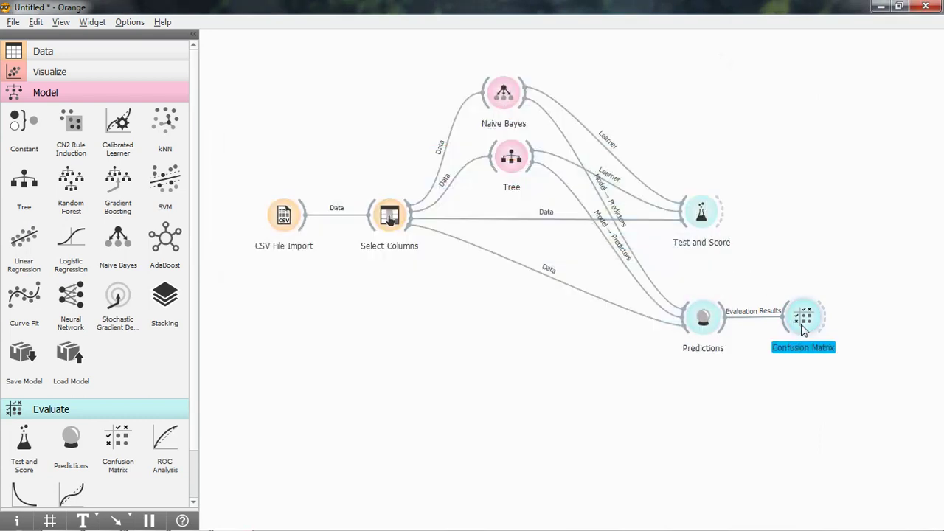
pyautogui.rightClick(804, 330)
pyautogui.click(809, 333)
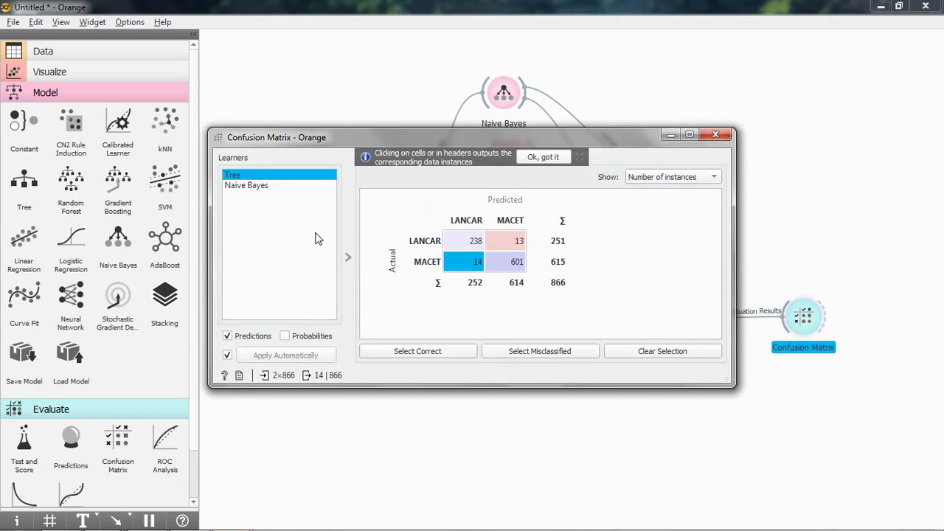
pyautogui.click(253, 187)
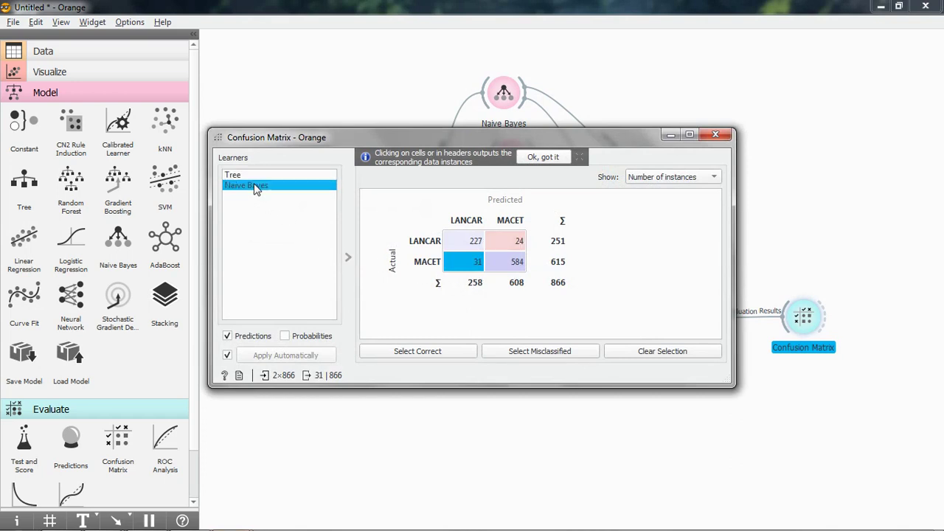
pyautogui.click(259, 176)
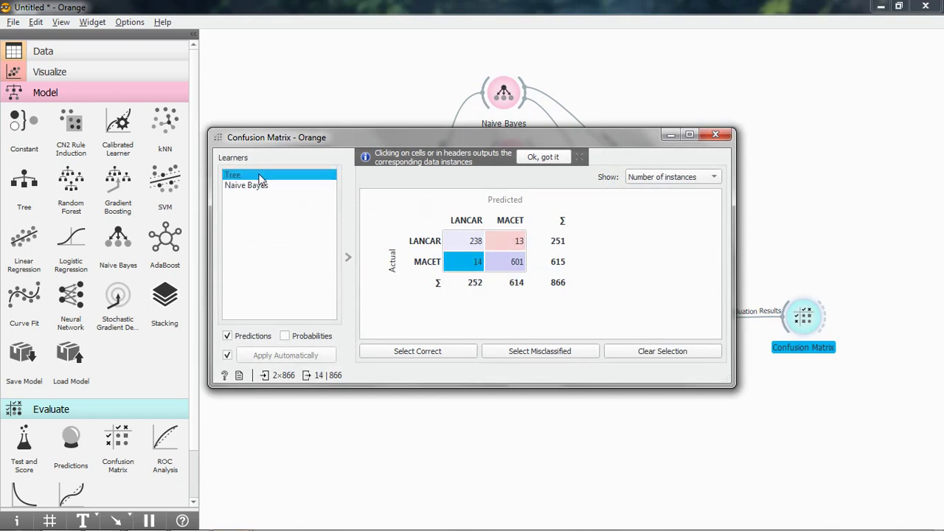
pyautogui.click(261, 186)
pyautogui.click(263, 175)
pyautogui.click(267, 187)
pyautogui.click(266, 174)
pyautogui.click(263, 185)
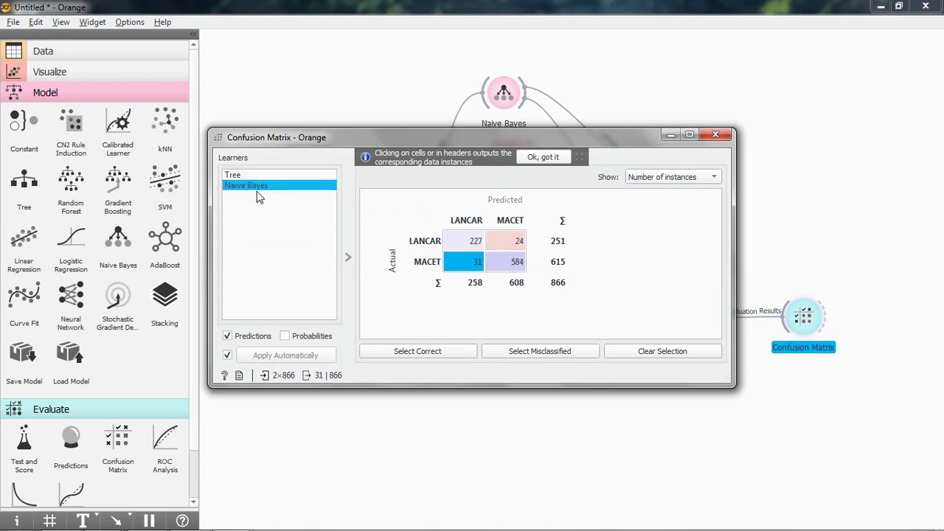
pyautogui.click(715, 135)
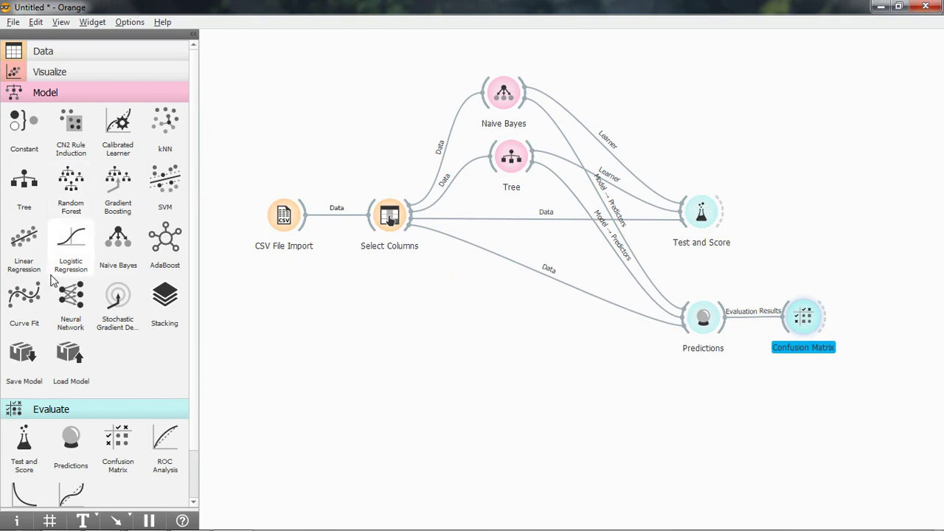
# Add a kNN model above Naive Bayes, space out the models, and connect kNN to Select Columns, Test and Score, and Predictions.
pyautogui.moveTo(165, 126); pyautogui.dragTo(506, 52)
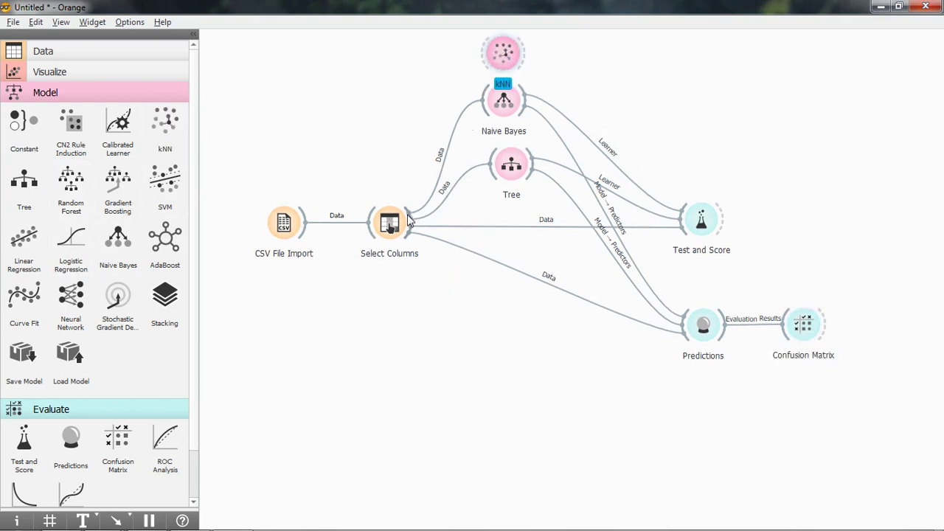
pyautogui.moveTo(410, 222); pyautogui.dragTo(504, 53)
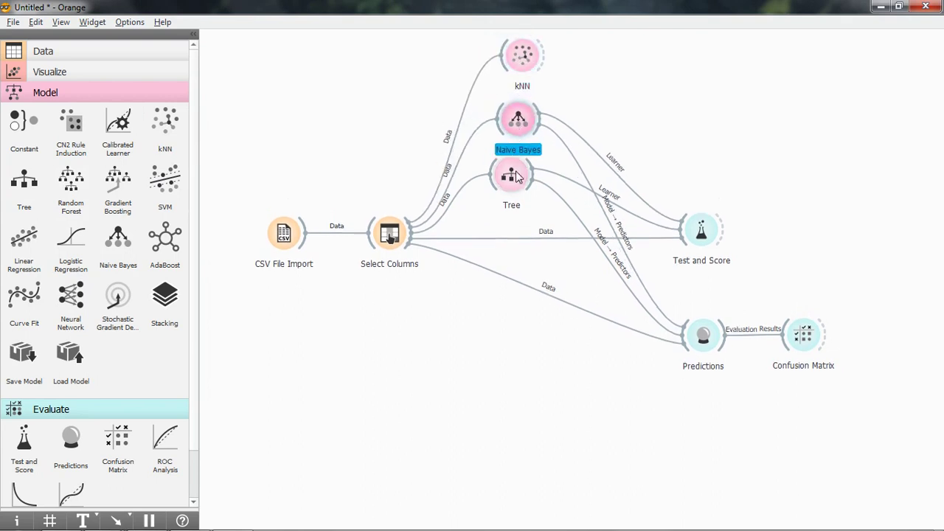
pyautogui.moveTo(512, 177); pyautogui.dragTo(516, 200)
pyautogui.moveTo(523, 128); pyautogui.dragTo(522, 145)
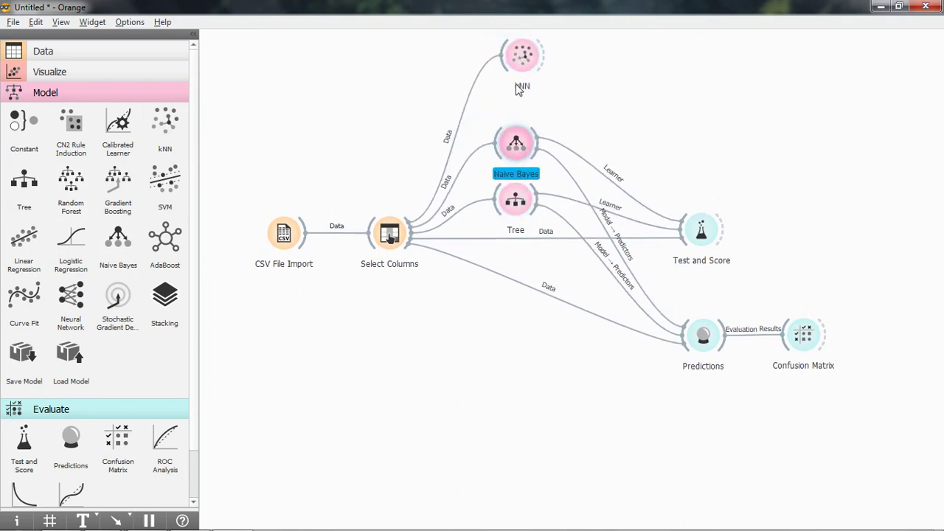
pyautogui.moveTo(543, 66)
pyautogui.mouseDown()
pyautogui.moveTo(537, 91)
pyautogui.moveTo(693, 228)
pyautogui.mouseUp()
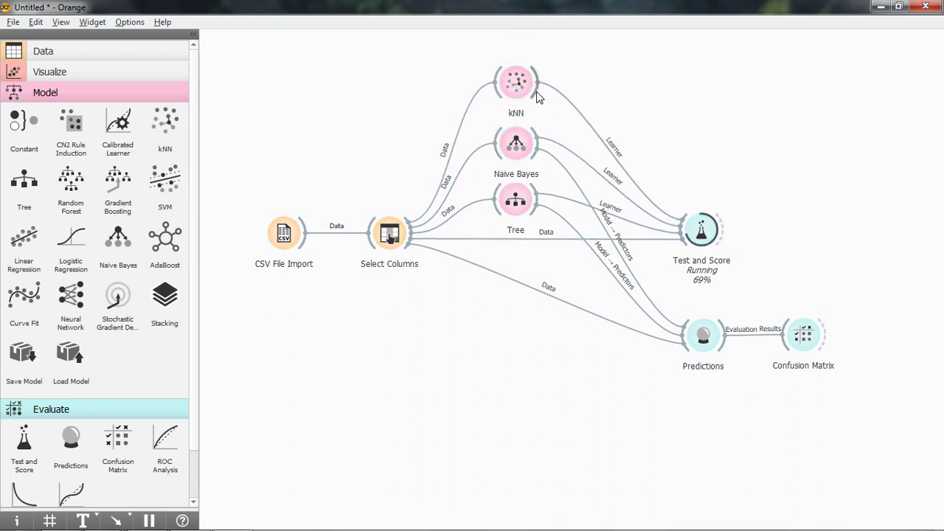
pyautogui.moveTo(539, 87); pyautogui.dragTo(686, 330)
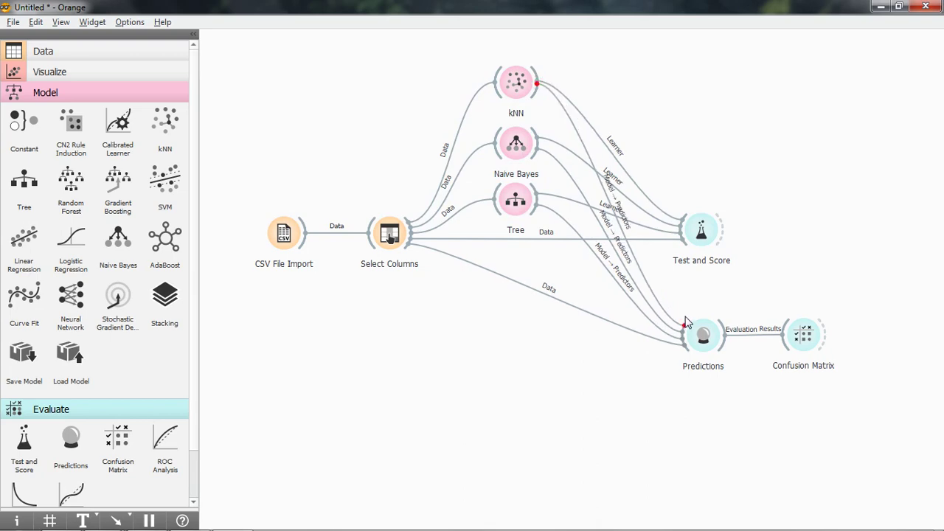
# Examine the kNN, Tree and Naive Bayes results in Test and Score and in Predictions, and return to the workflow.
pyautogui.rightClick(705, 235)
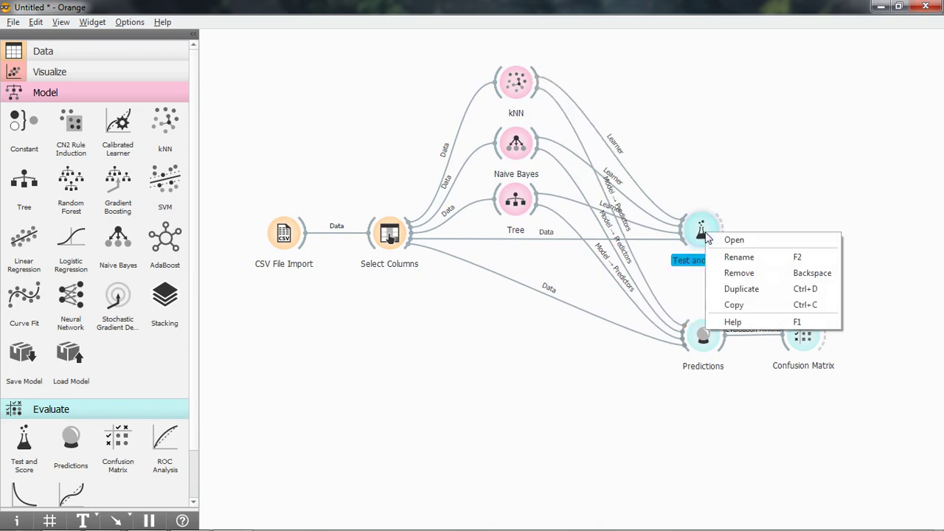
pyautogui.click(720, 241)
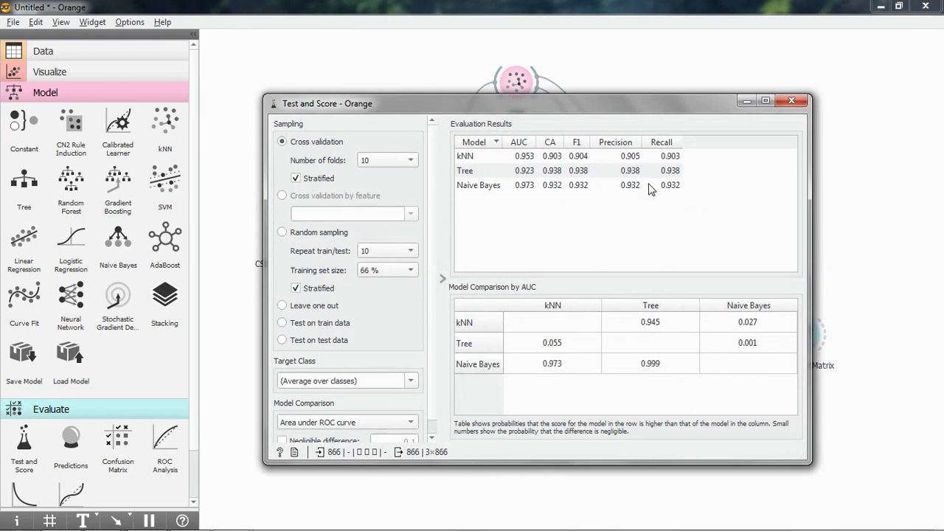
pyautogui.click(792, 100)
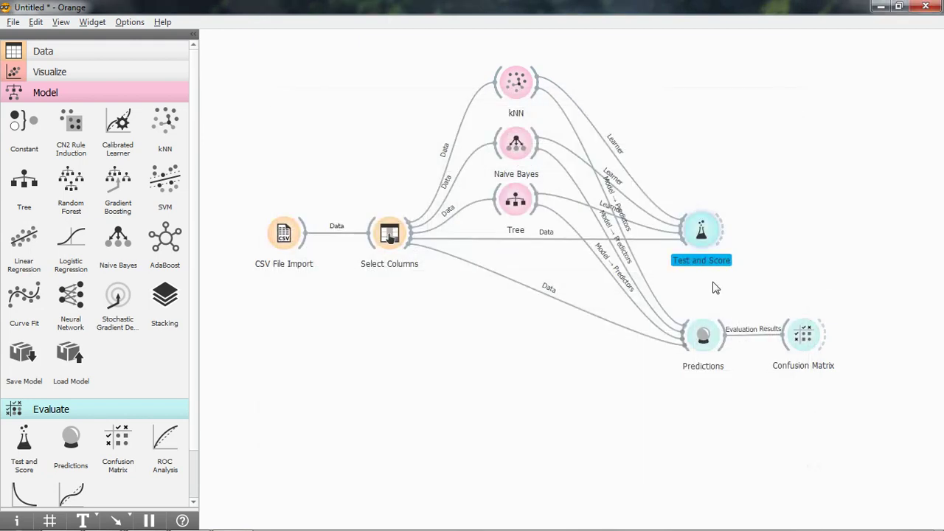
pyautogui.rightClick(706, 336)
pyautogui.click(732, 342)
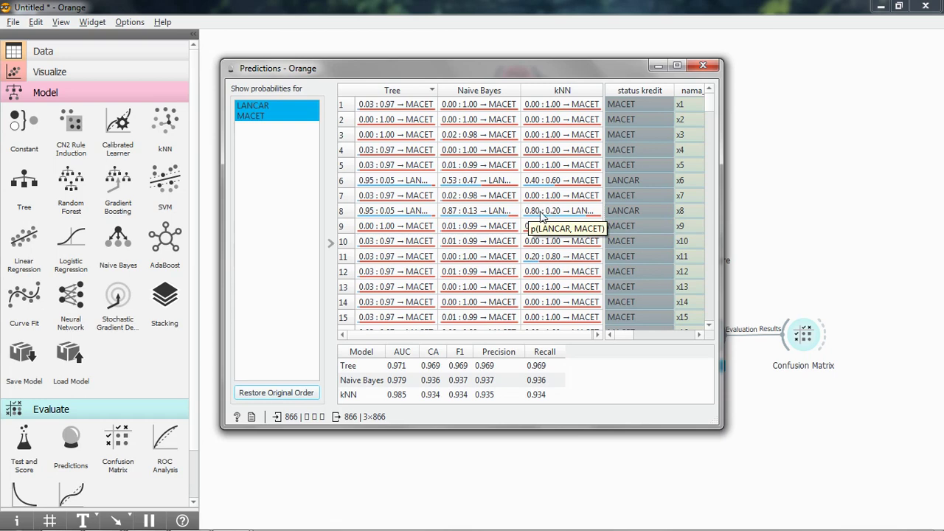
pyautogui.click(703, 65)
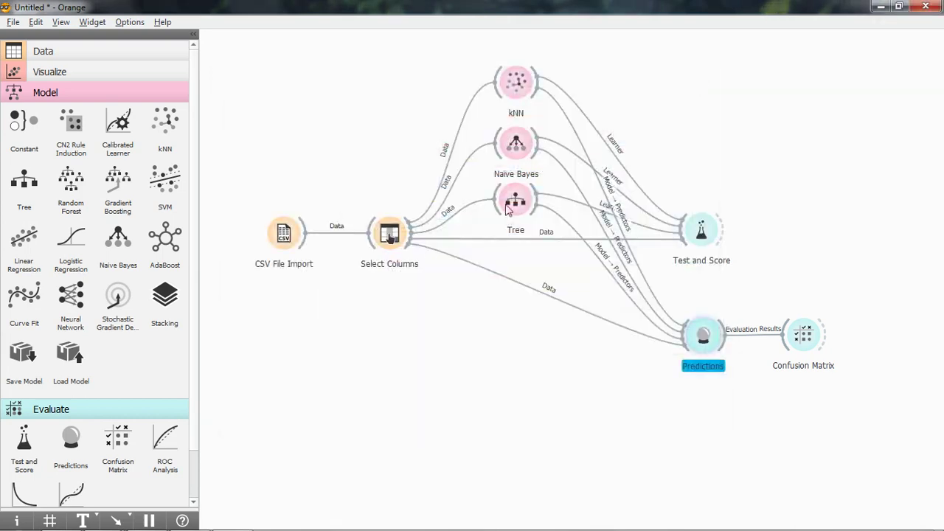
# Move Test and Score, Predictions and Confusion Matrix farther away from the models to space out the workflow.
pyautogui.moveTo(707, 233); pyautogui.dragTo(738, 233)
pyautogui.moveTo(715, 341); pyautogui.dragTo(737, 341)
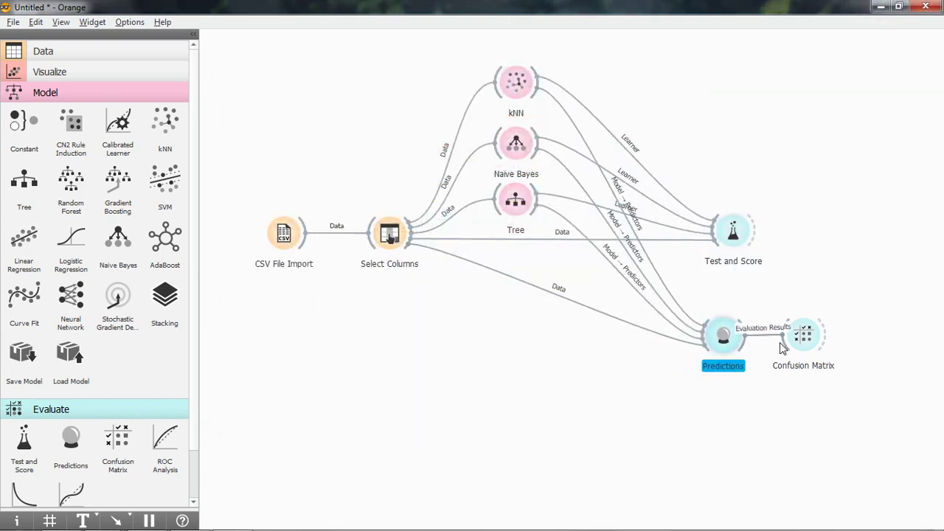
pyautogui.moveTo(803, 337); pyautogui.dragTo(847, 335)
pyautogui.moveTo(742, 344); pyautogui.dragTo(756, 343)
pyautogui.click(515, 353)
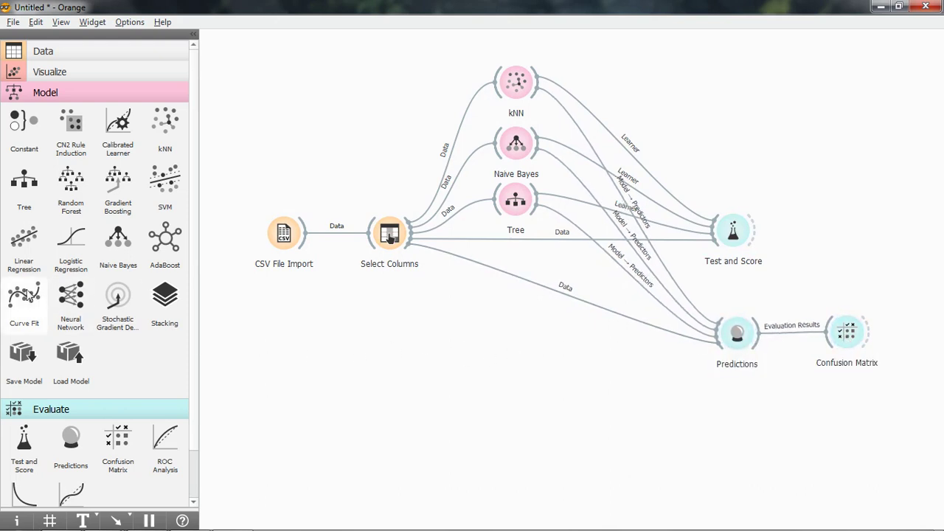
# Add a Random Forest model below Tree and connect it to Select Columns, Test and Score, and Predictions.
pyautogui.moveTo(71, 188); pyautogui.dragTo(513, 322)
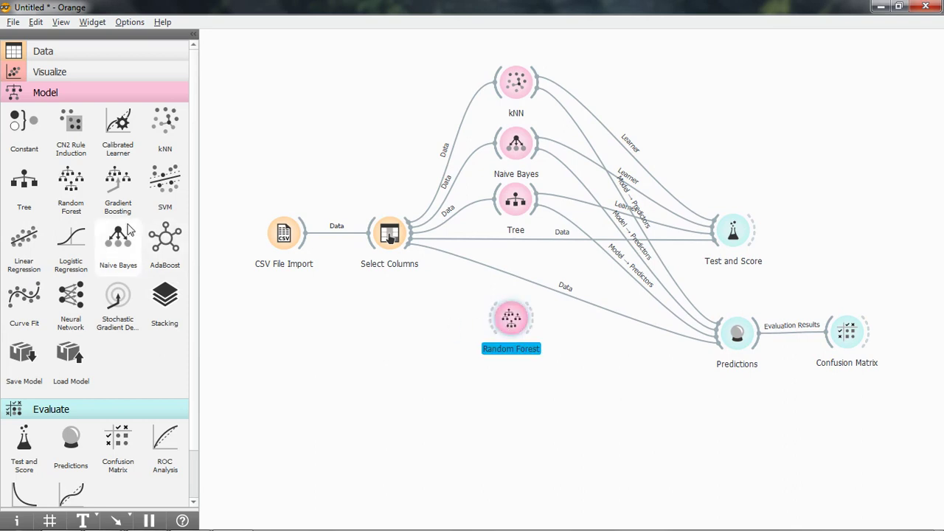
pyautogui.moveTo(411, 247); pyautogui.dragTo(712, 254)
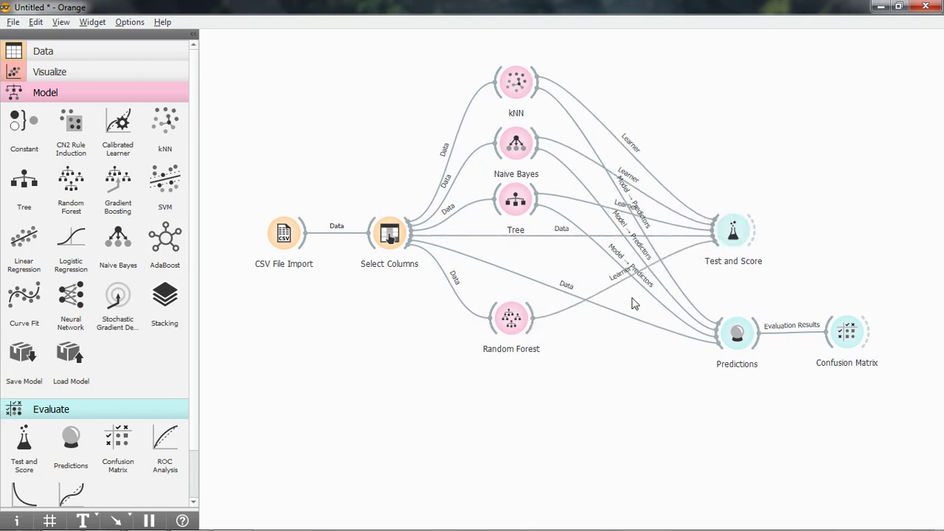
pyautogui.moveTo(533, 328); pyautogui.dragTo(715, 351)
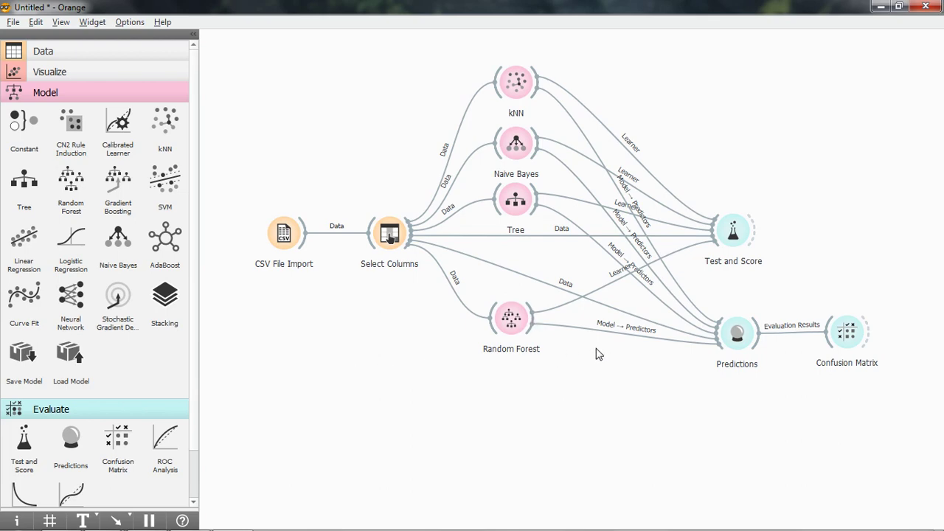
# Open Predictions, review the Random Forest predictions and scores alongside the other models, and close it.
pyautogui.rightClick(734, 339)
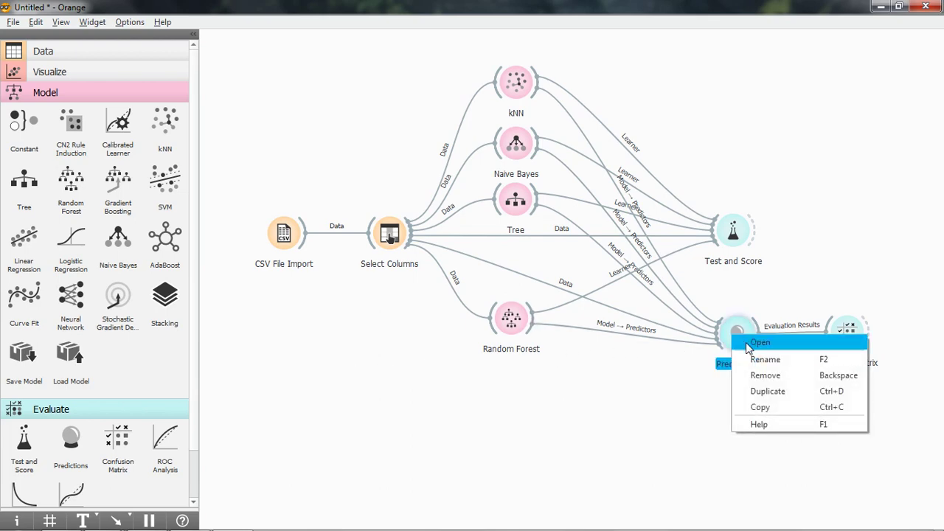
pyautogui.click(746, 343)
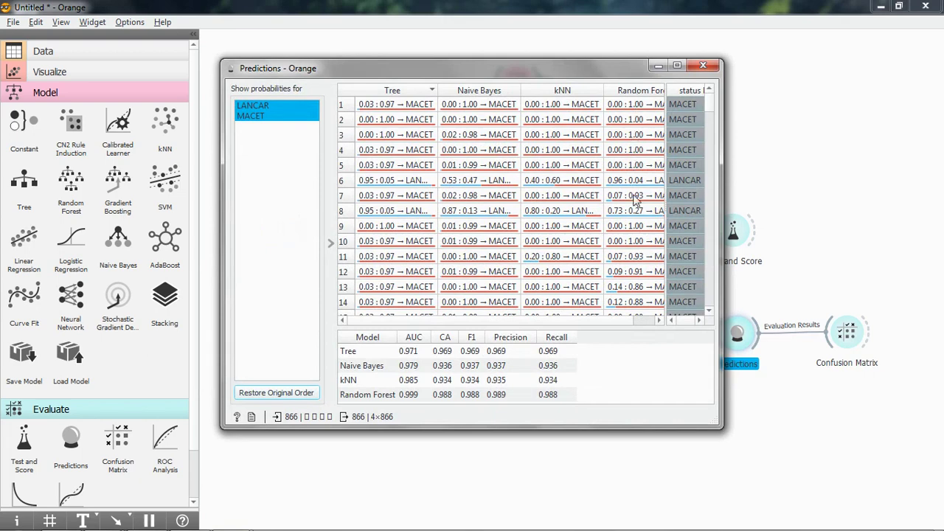
pyautogui.click(705, 66)
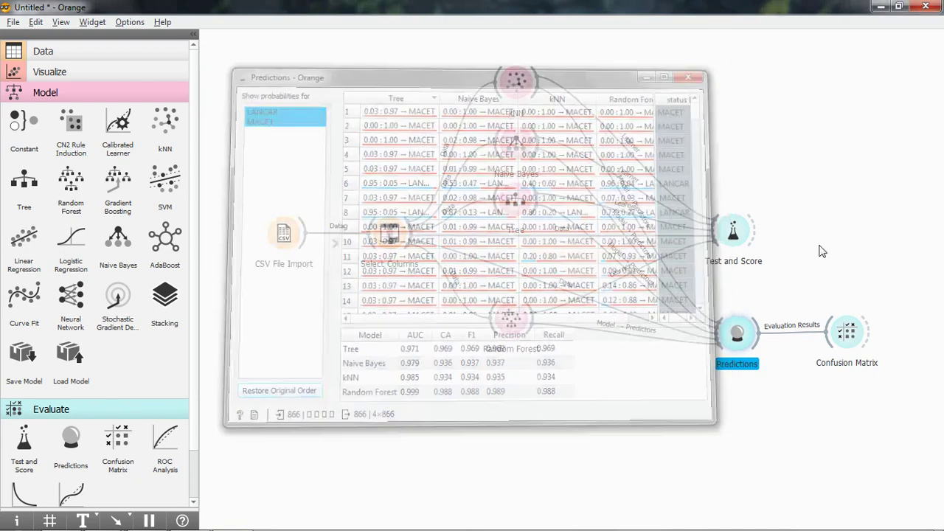
# Open the Confusion Matrix, examine the matrix for the Random Forest learner, and close it.
pyautogui.rightClick(850, 332)
pyautogui.click(854, 342)
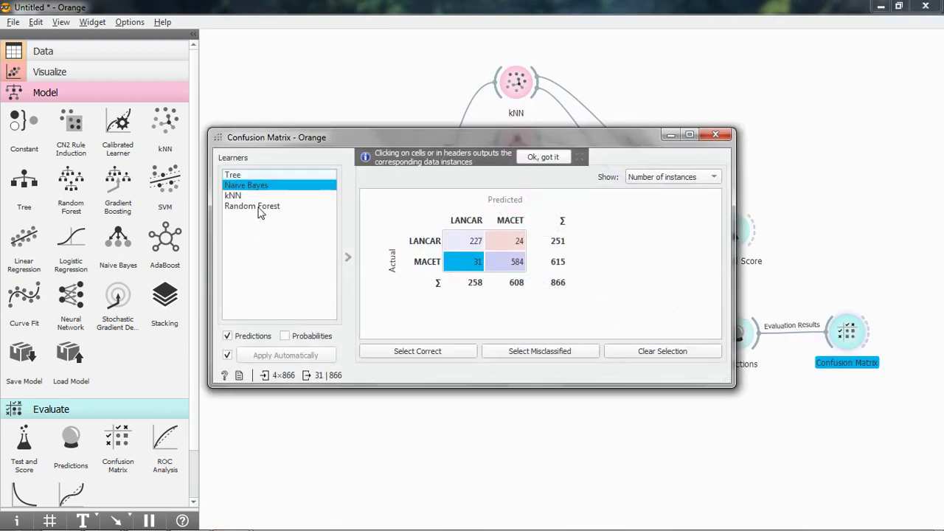
pyautogui.click(262, 209)
pyautogui.press('Up')
pyautogui.click(264, 207)
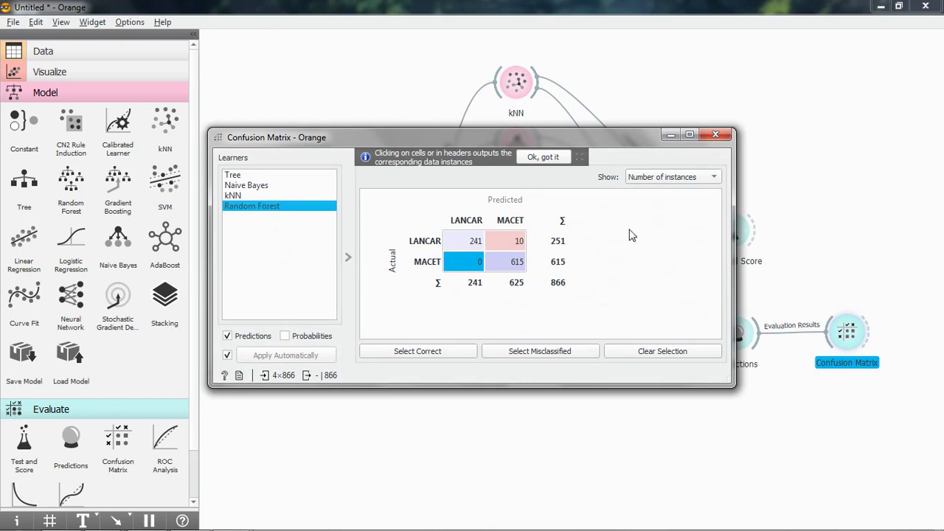
pyautogui.click(715, 135)
# Add a Gradient Boosting model below Random Forest and connect it to Select Columns, Test and Score, and Predictions.
pyautogui.moveTo(514, 331); pyautogui.dragTo(516, 335)
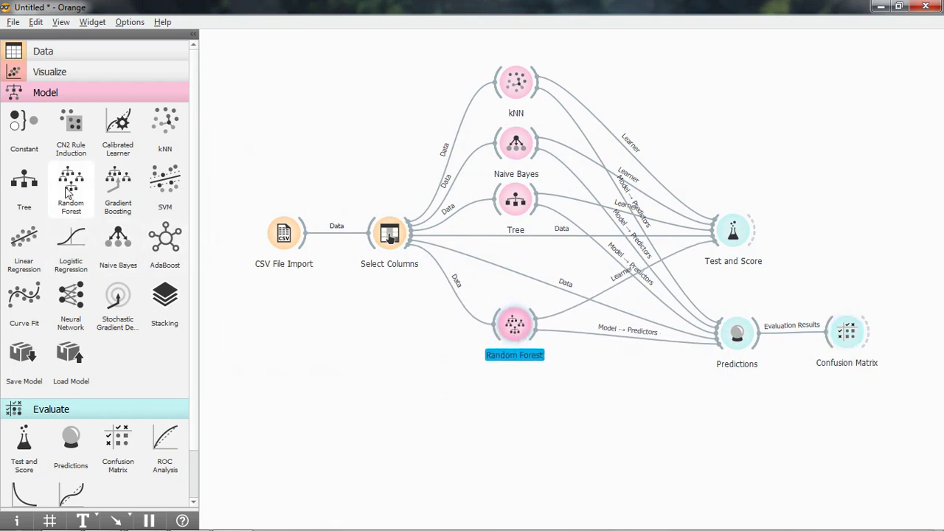
pyautogui.moveTo(121, 186); pyautogui.dragTo(515, 414)
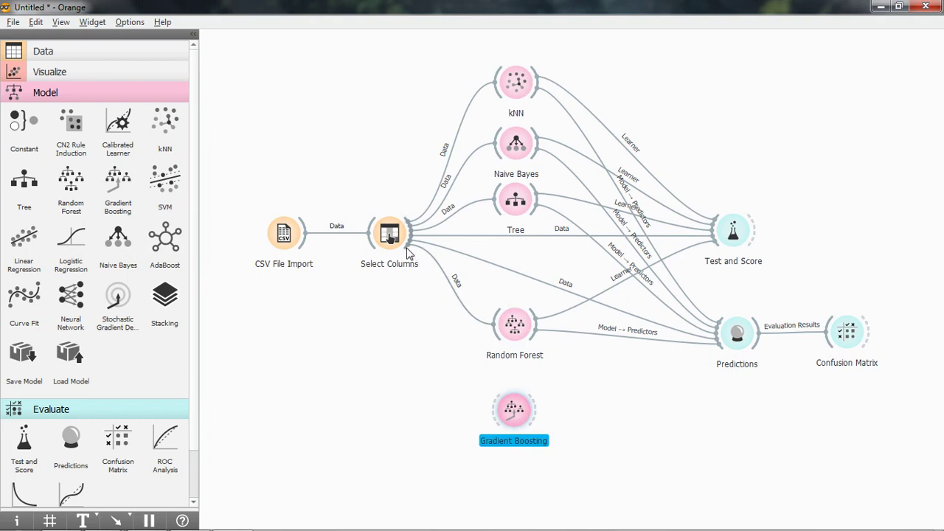
pyautogui.moveTo(408, 253); pyautogui.dragTo(720, 251)
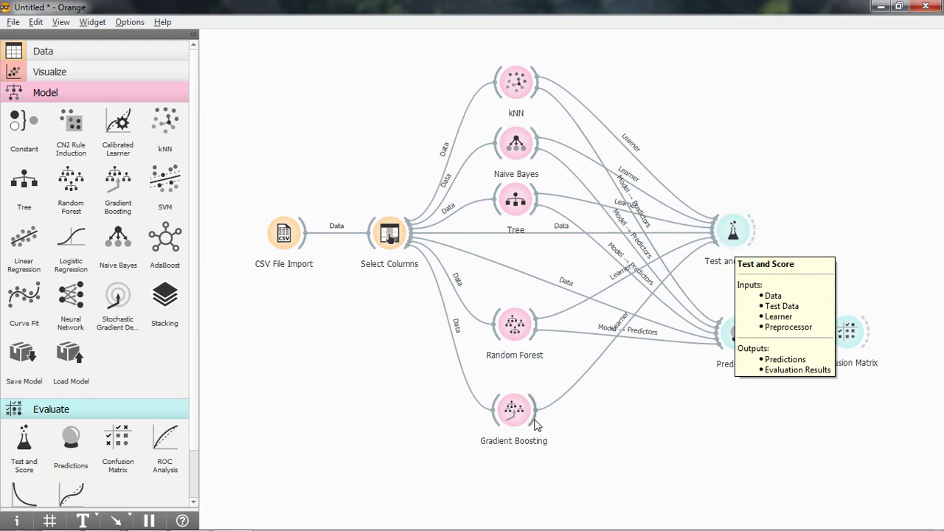
pyautogui.moveTo(533, 422)
pyautogui.mouseDown()
pyautogui.moveTo(675, 377)
pyautogui.moveTo(720, 347)
pyautogui.mouseUp()
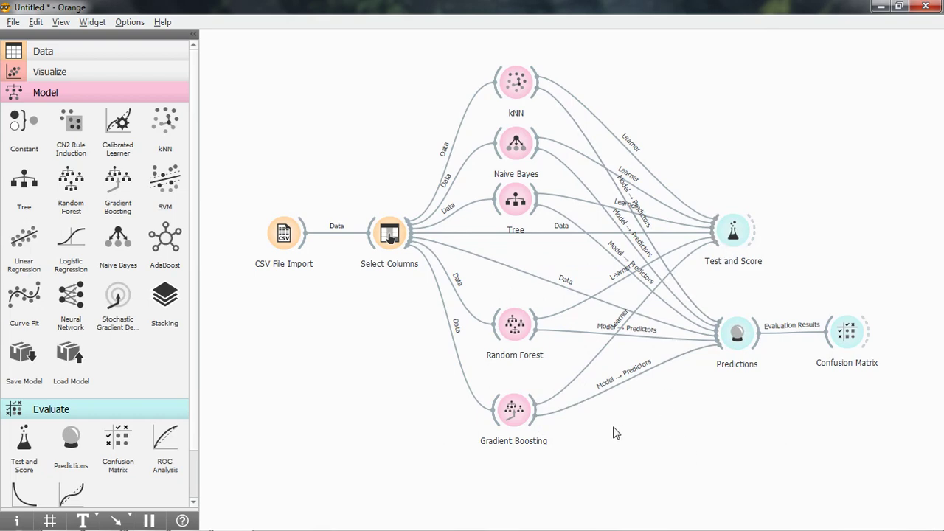
# Open Predictions, compare the Gradient Boosting predictions and scores with those of the other models, and close it.
pyautogui.rightClick(742, 335)
pyautogui.click(760, 339)
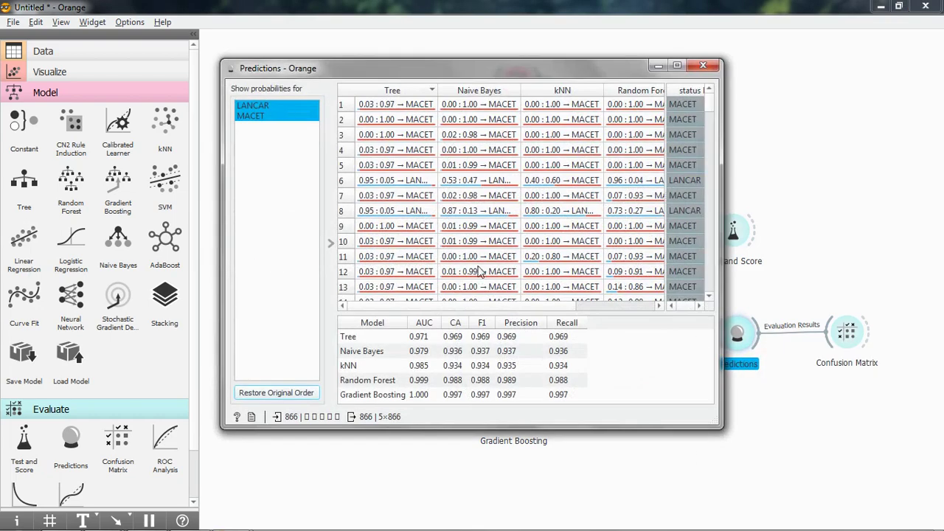
pyautogui.hscroll(3, 470, 304)
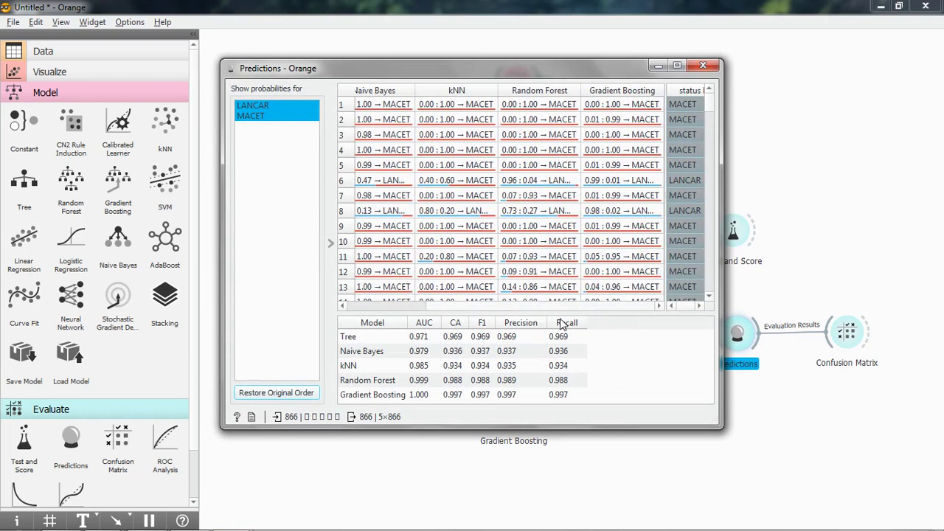
pyautogui.hscroll(-3, 452, 317)
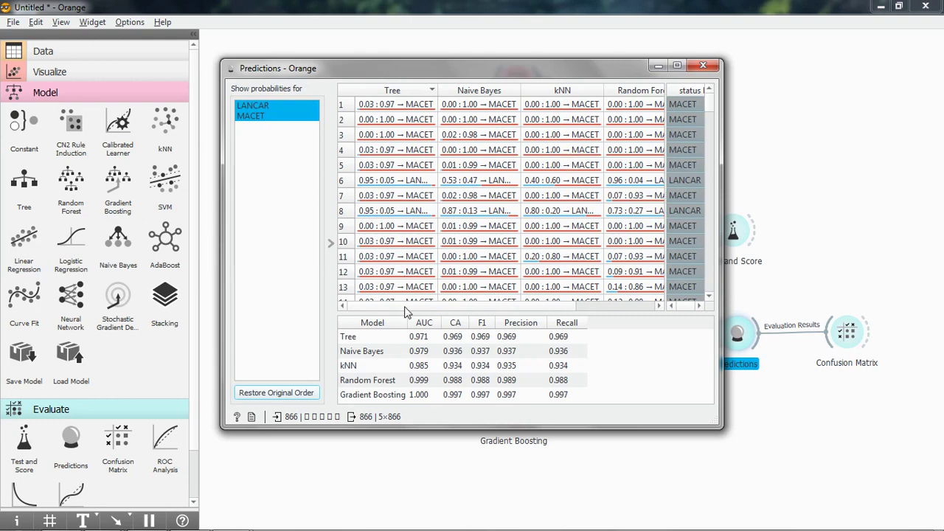
pyautogui.moveTo(409, 312)
pyautogui.mouseDown()
pyautogui.moveTo(493, 316)
pyautogui.moveTo(398, 319)
pyautogui.mouseUp()
pyautogui.scroll(-1, 513, 246)
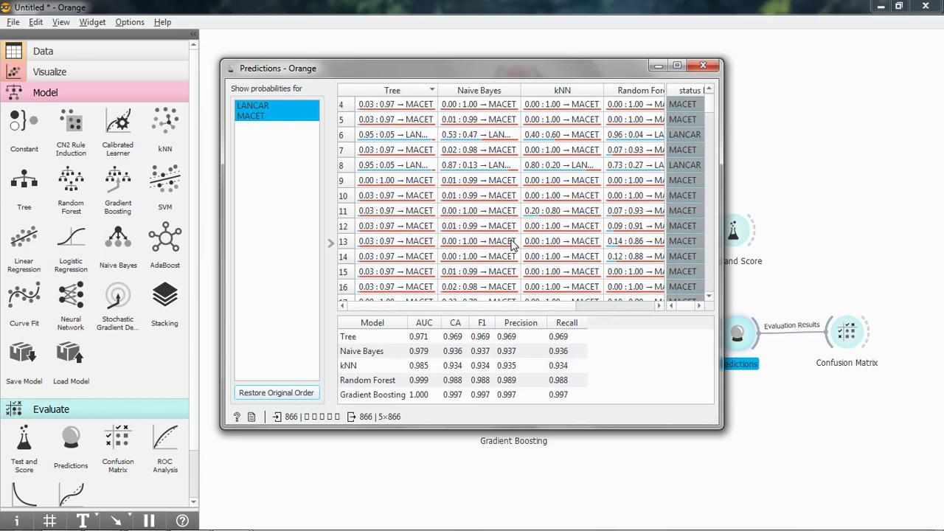
pyautogui.scroll(-1, 513, 247)
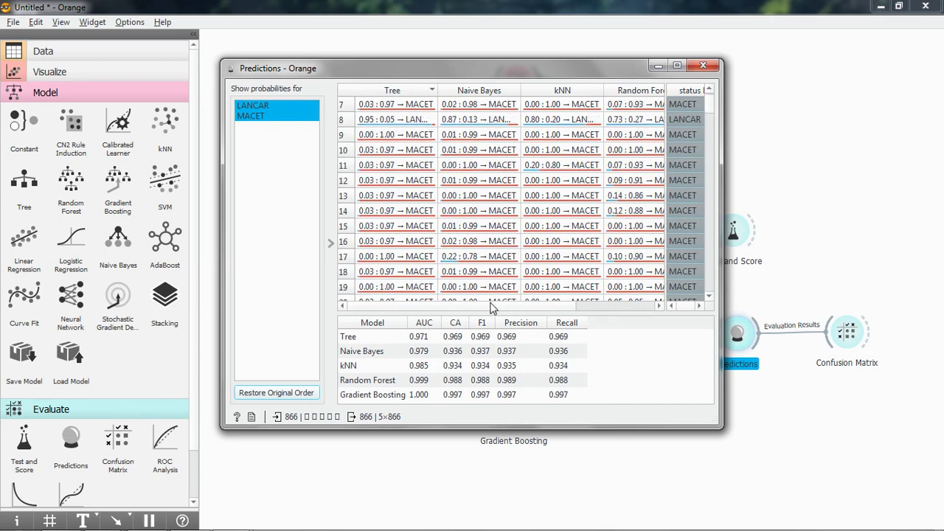
pyautogui.moveTo(491, 304); pyautogui.dragTo(587, 325)
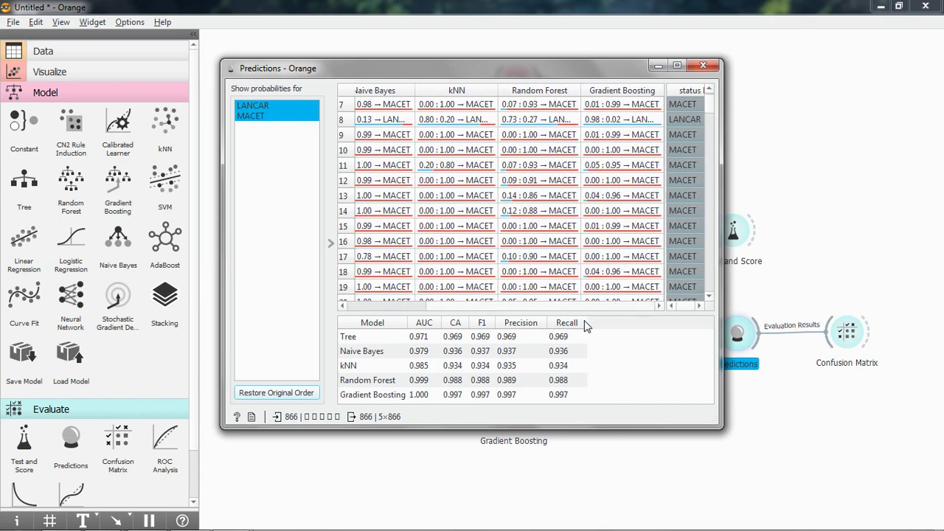
pyautogui.click(702, 65)
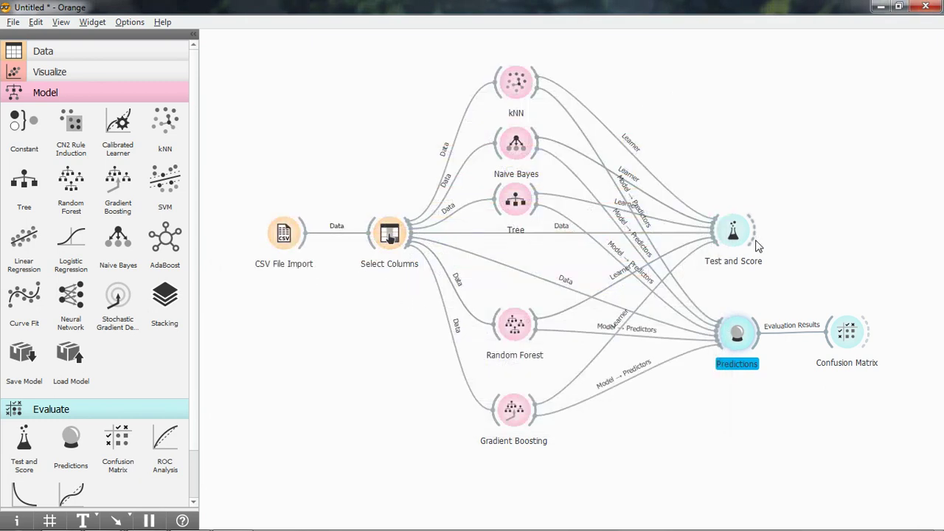
# Move Test and Score, Predictions and Confusion Matrix slightly farther away from the five models.
pyautogui.moveTo(737, 235); pyautogui.dragTo(764, 235)
pyautogui.moveTo(743, 342); pyautogui.dragTo(765, 342)
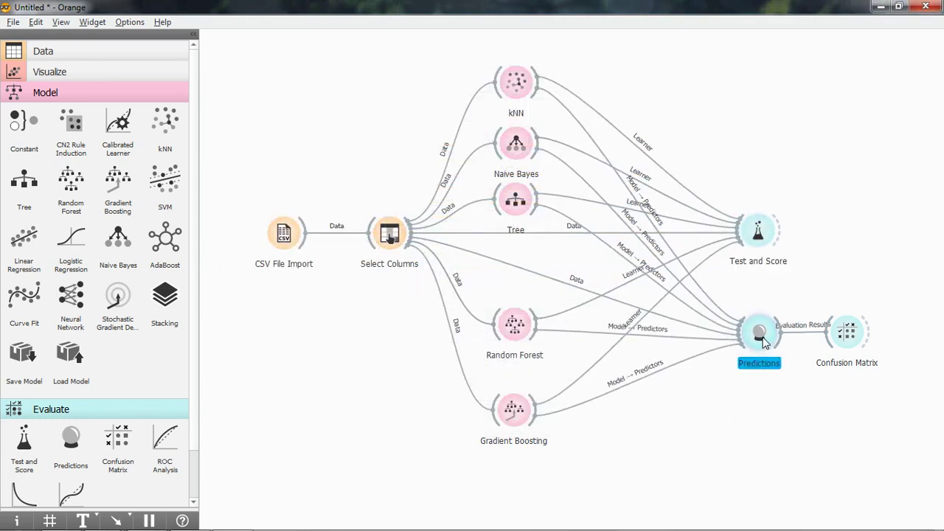
pyautogui.moveTo(847, 338); pyautogui.dragTo(861, 338)
# Open the Confusion Matrix, compare the Gradient Boosting and Random Forest matrices, and close it.
pyautogui.rightClick(862, 338)
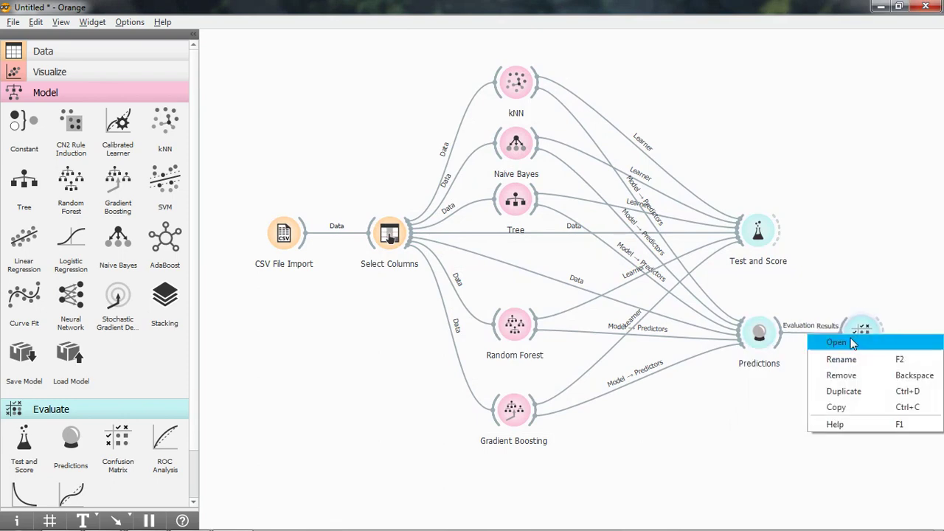
pyautogui.click(859, 343)
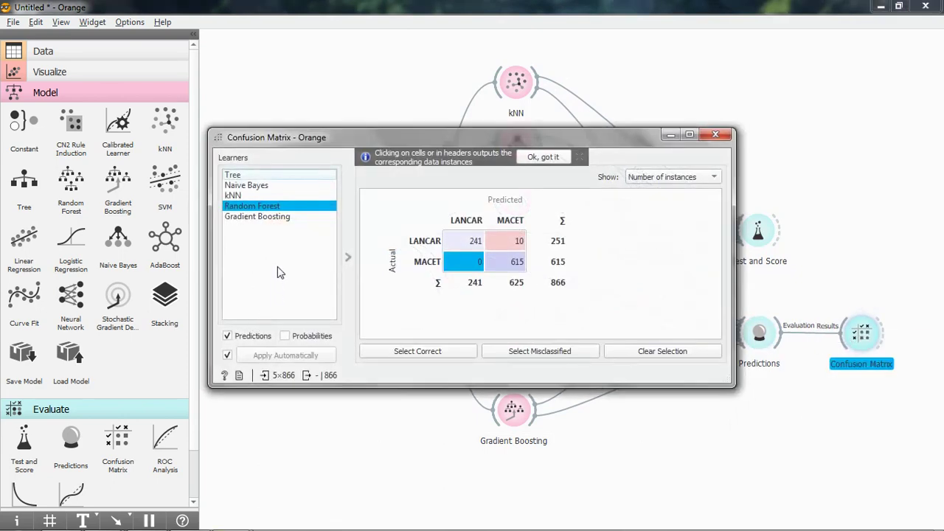
pyautogui.click(275, 218)
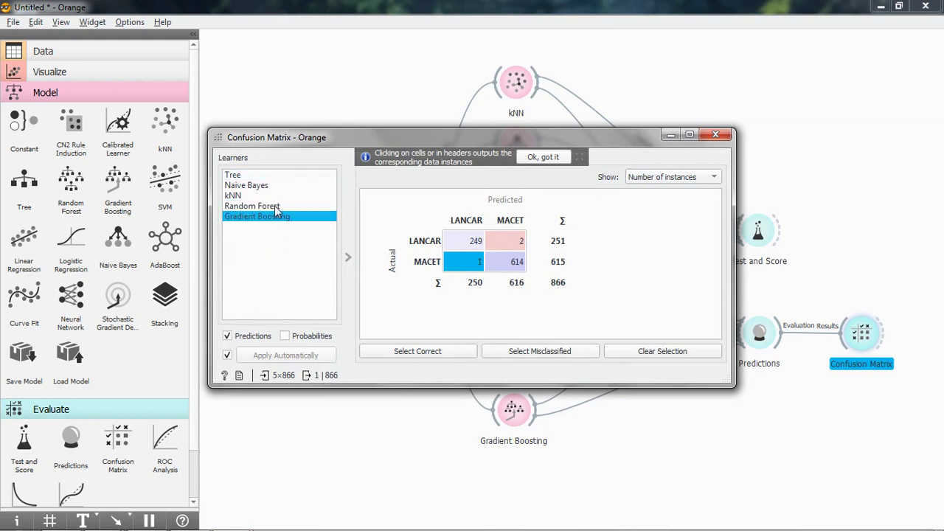
pyautogui.click(274, 207)
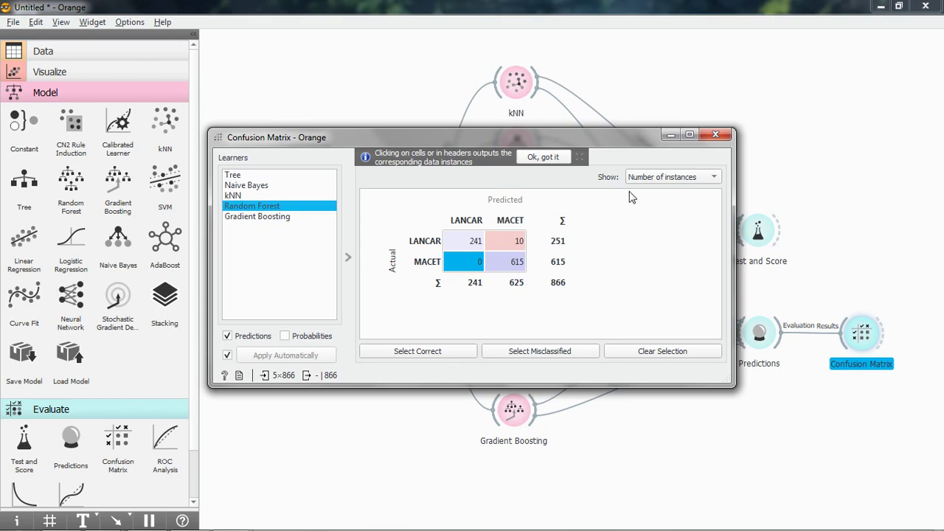
pyautogui.click(722, 138)
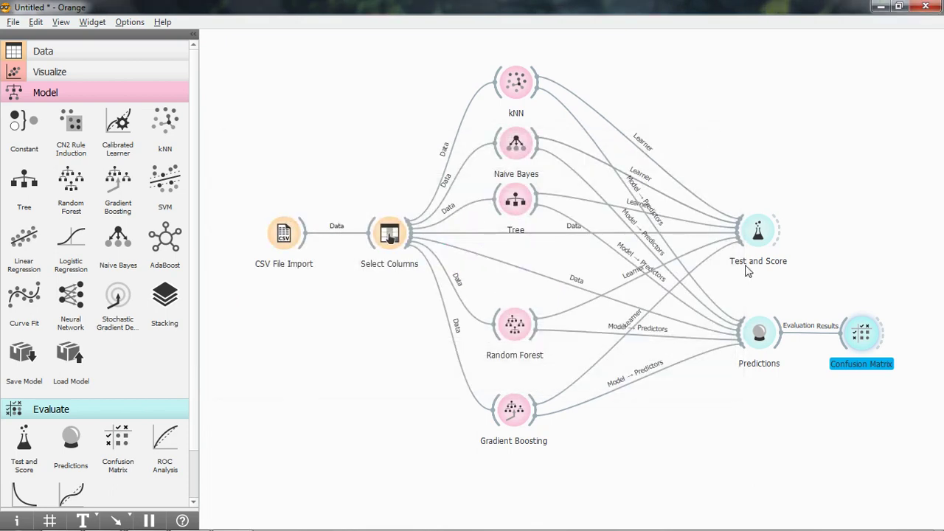
# Open Test and Score, compare the cross-validation results of all five models, and return to the workflow.
pyautogui.rightClick(760, 236)
pyautogui.click(786, 243)
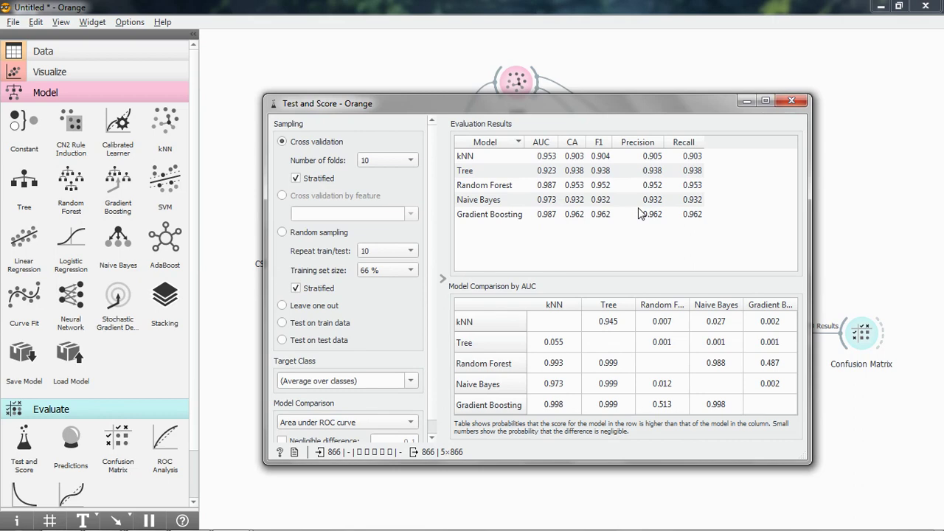
pyautogui.click(792, 101)
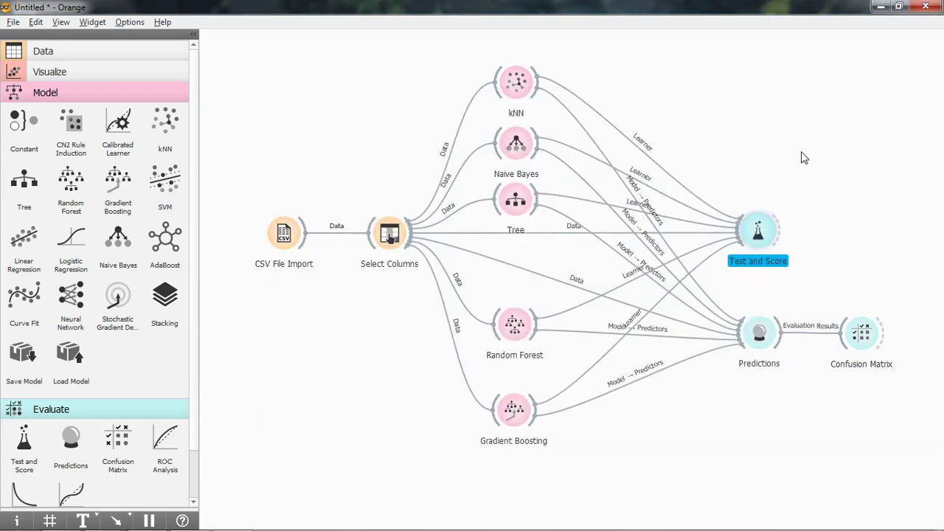
pyautogui.click(852, 332)
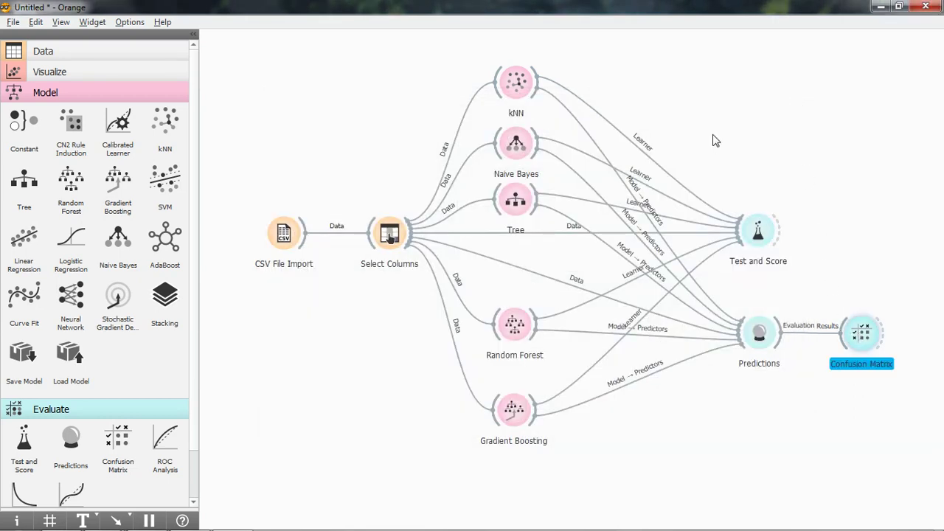